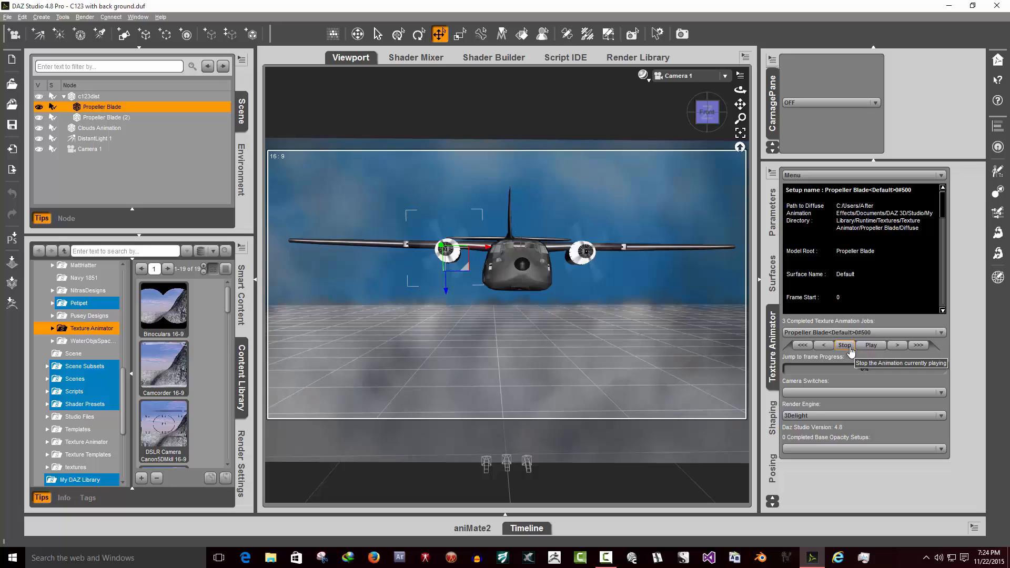
- Play the Propeller Blade texture animation job and review its setup details
left_click(871, 346)
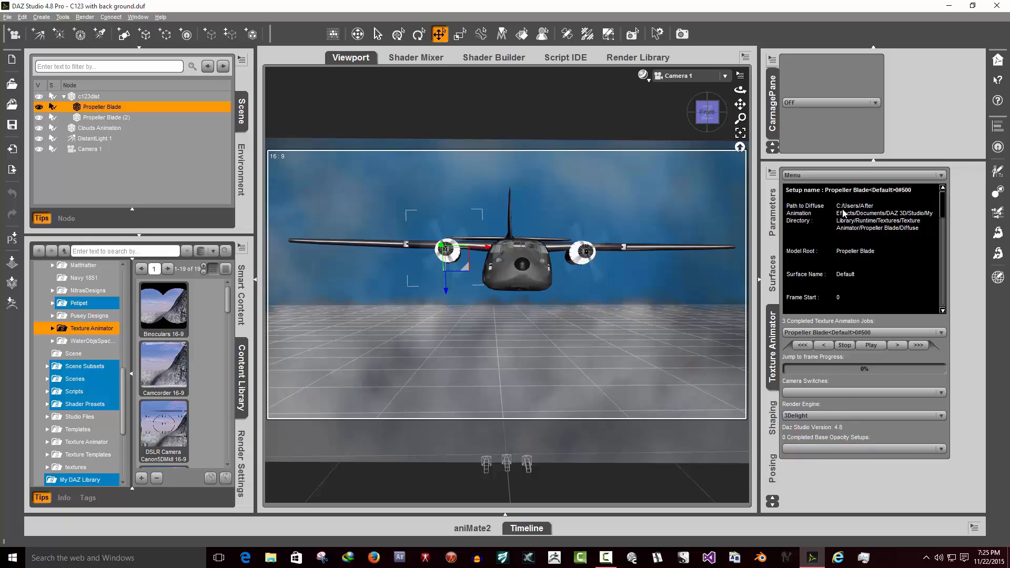
left_click_drag(924, 228, 783, 195)
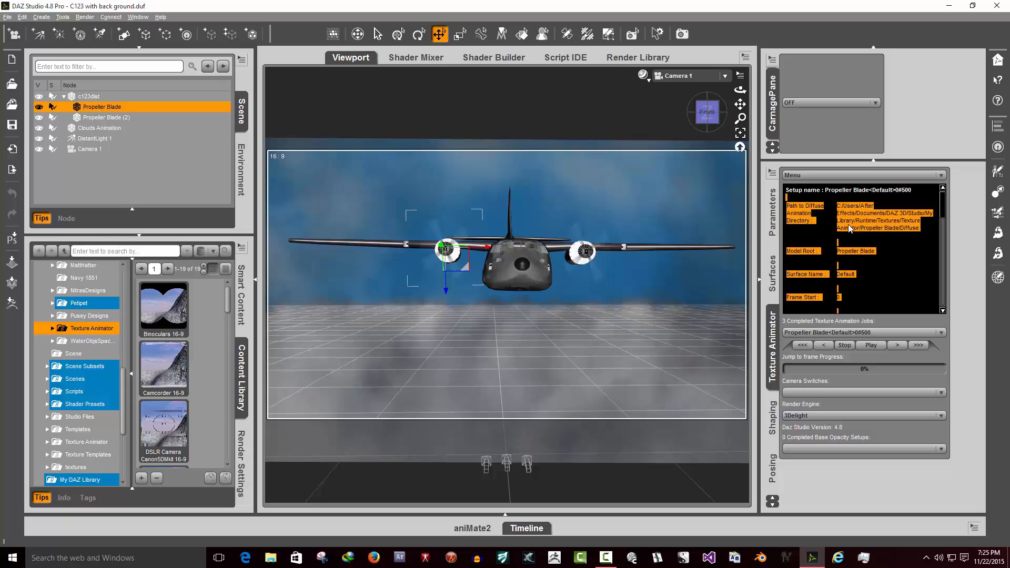
left_click(846, 226)
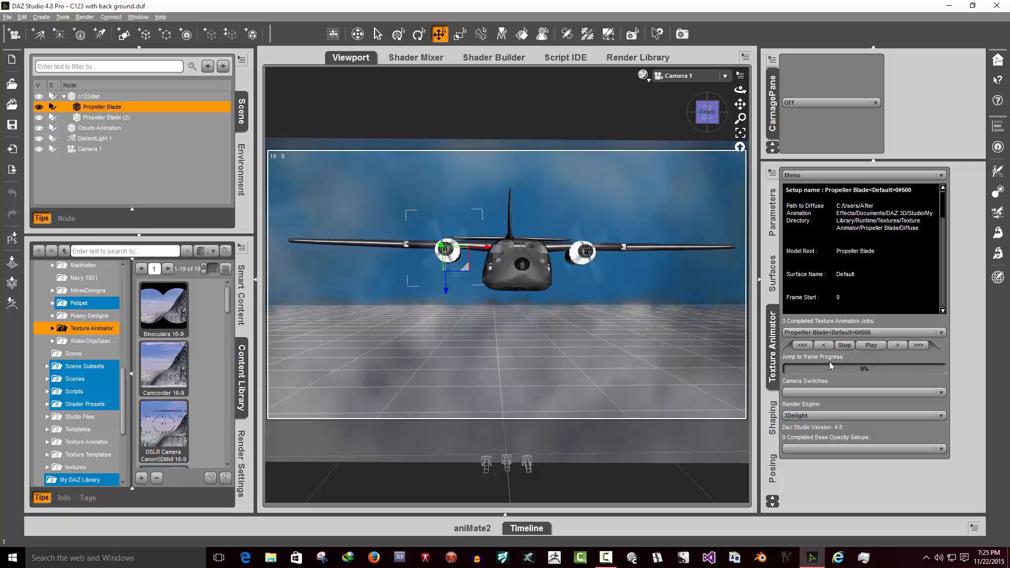
- Open the timeline, rewind the texture animation, set the current frame to 51 and step forward one frame
left_click(525, 530)
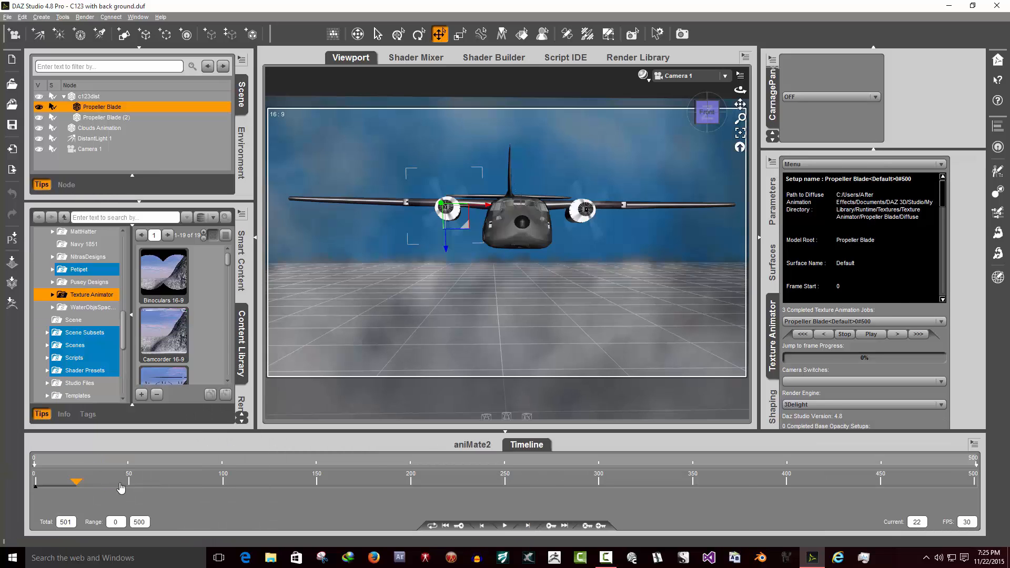
left_click(804, 337)
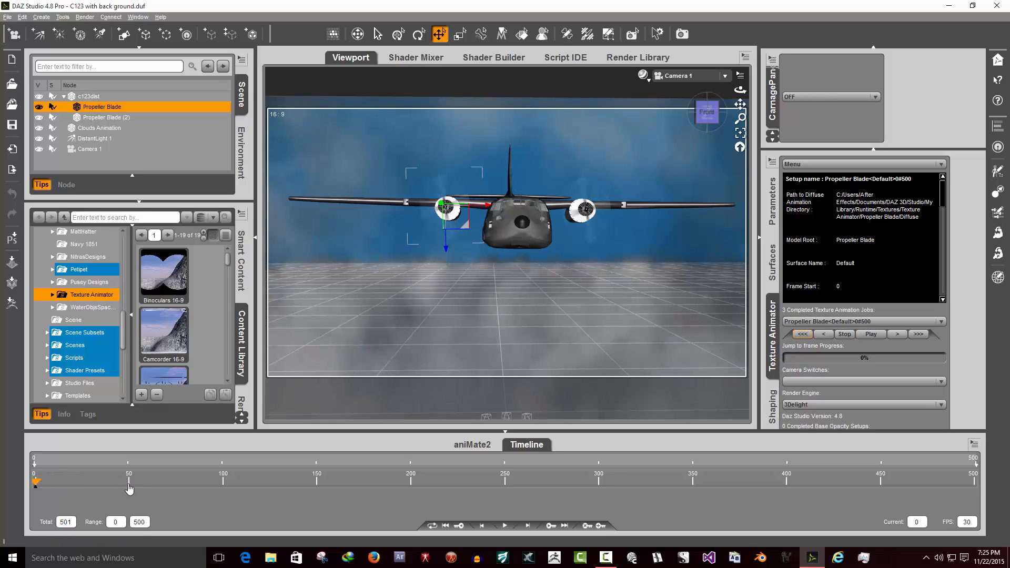
left_click(130, 489)
left_click(897, 335)
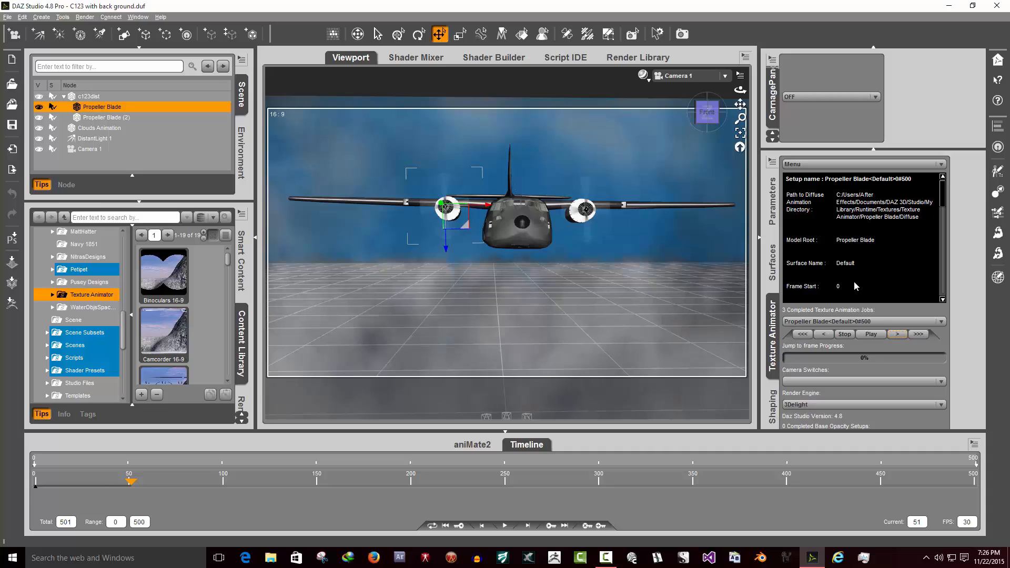
- Browse the Texture Animator menu options, close it, and collapse the timeline
left_click(844, 164)
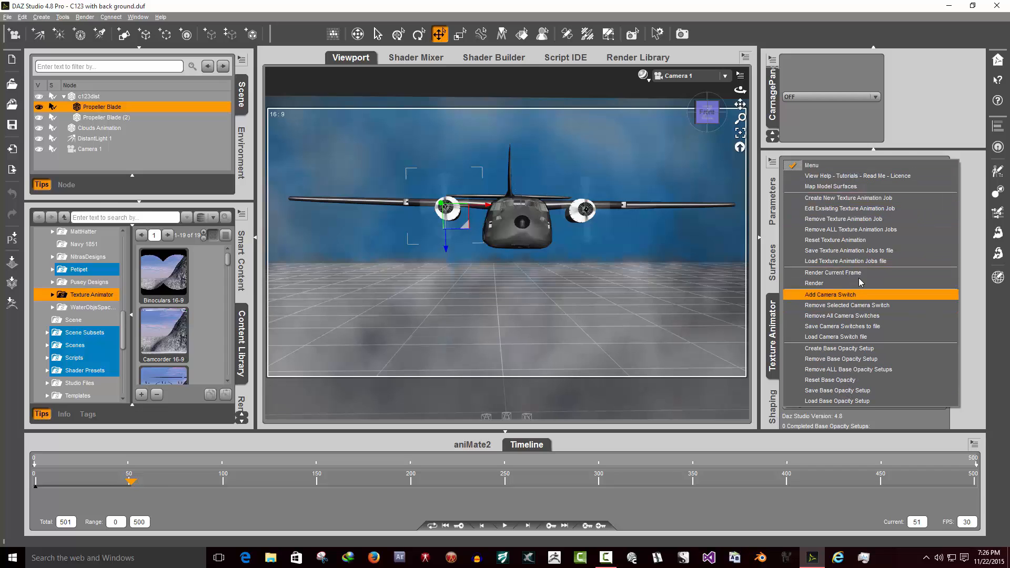
left_click(974, 177)
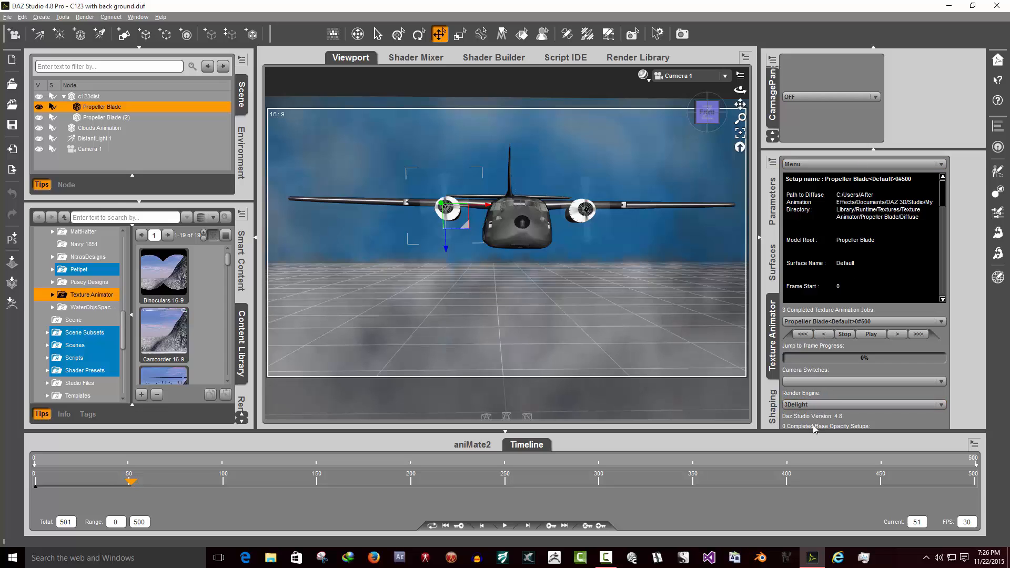
left_click(542, 446)
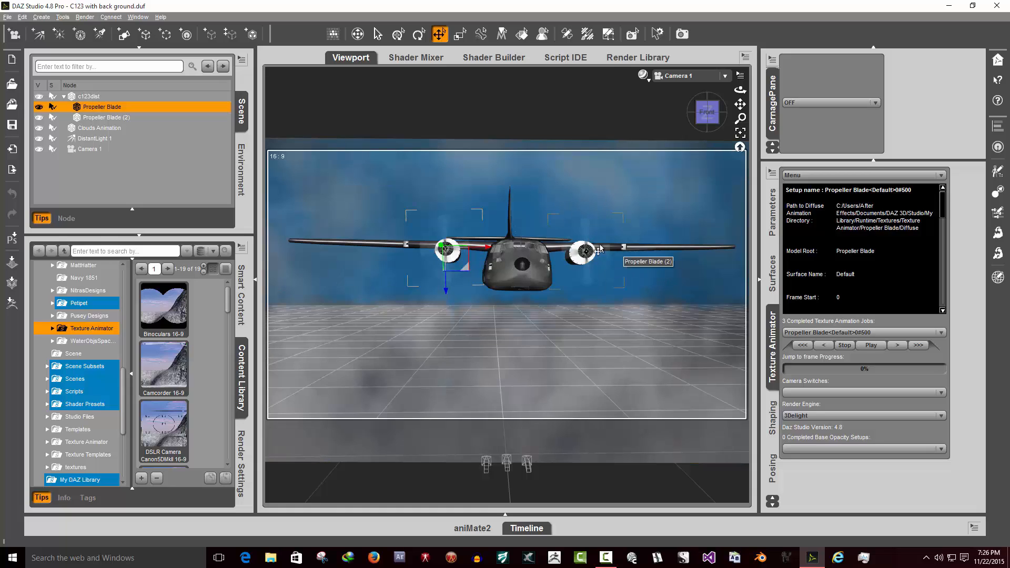
- Orbit Camera 1 with the view cube and restore its front view of the aircraft
left_click_drag(709, 117, 673, 114)
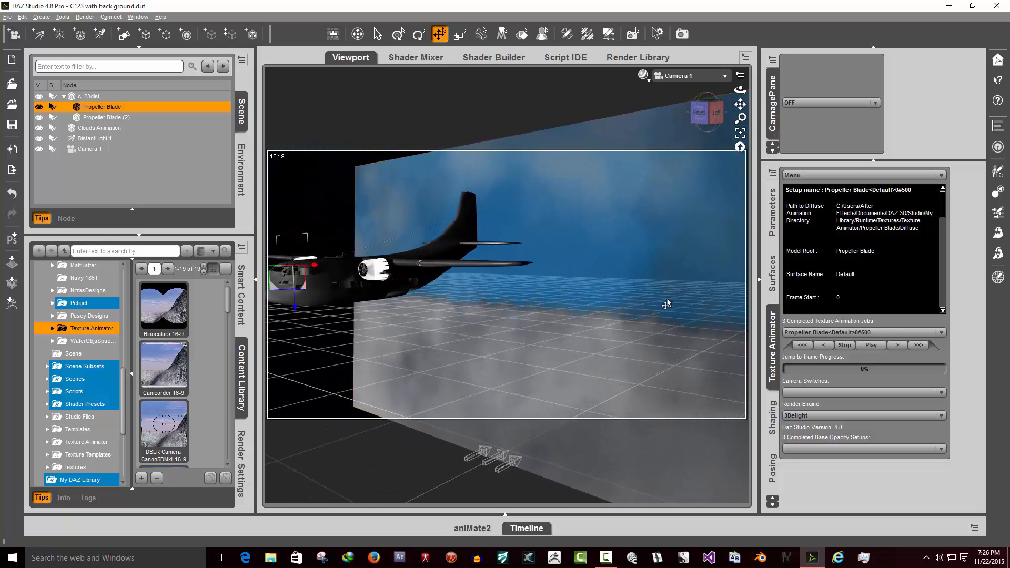
left_click(696, 121)
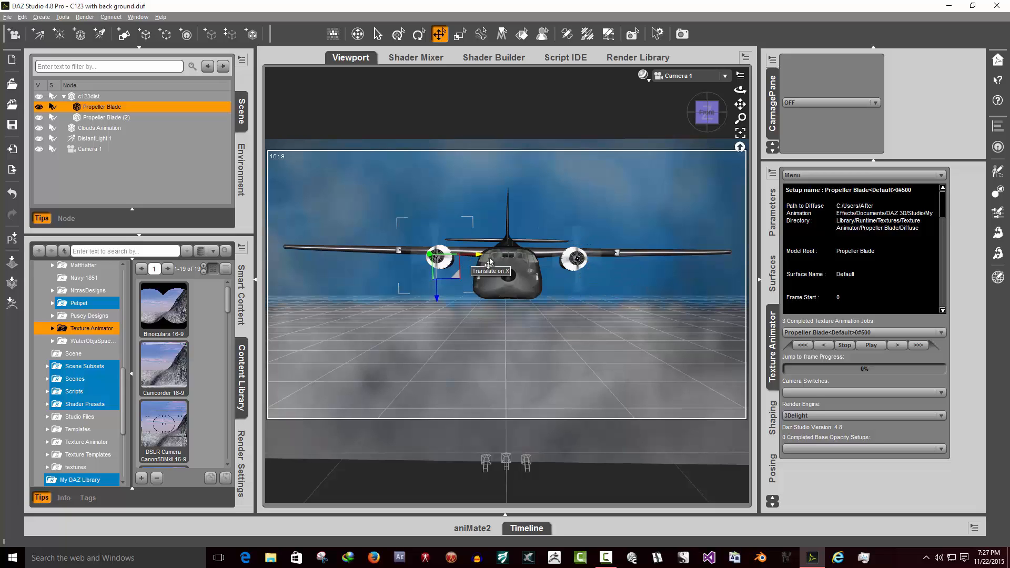
left_click(709, 112)
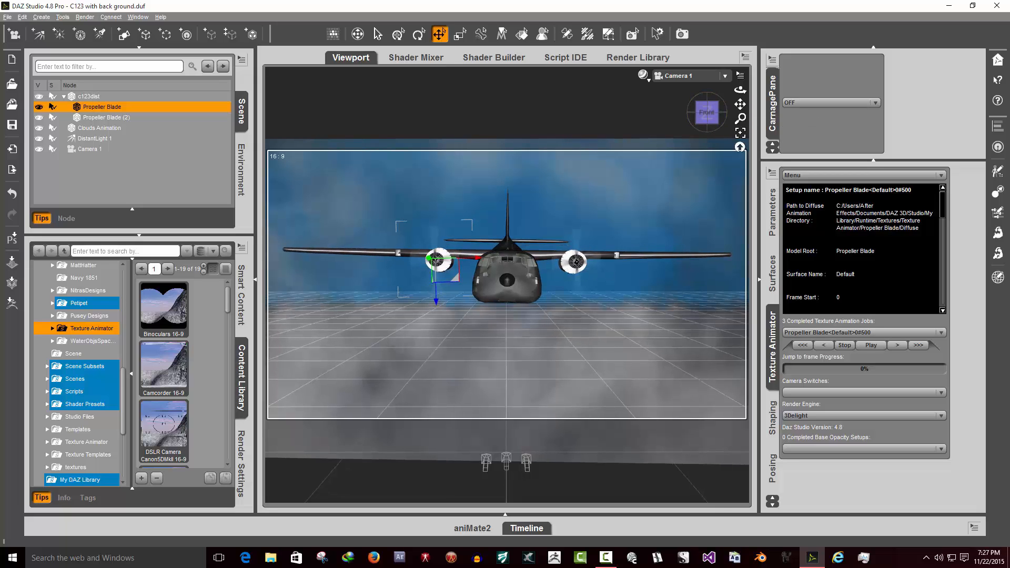
left_click_drag(709, 112, 703, 100)
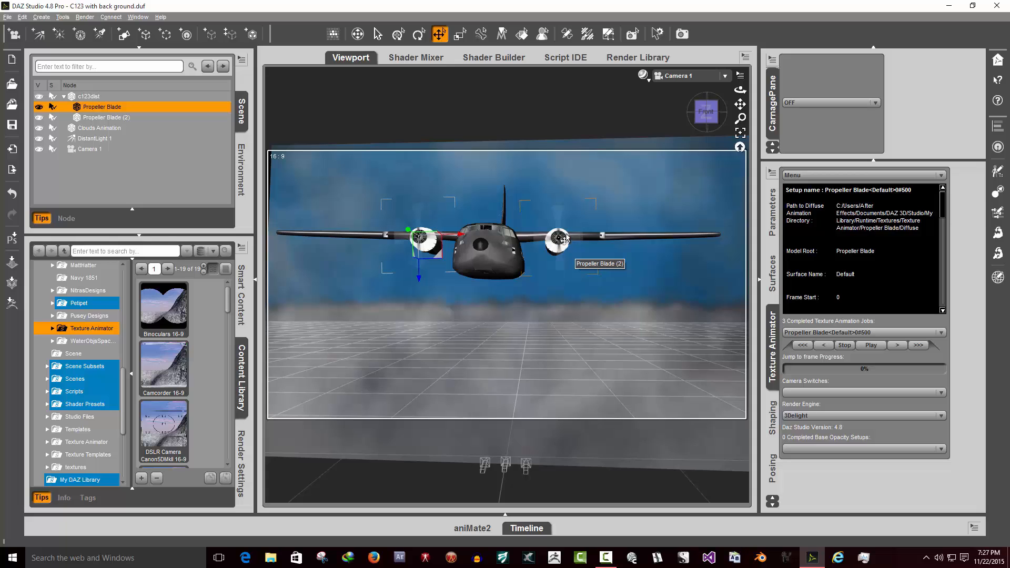
mouse_move(702, 124)
left_mouse_down()
mouse_move(668, 138)
mouse_move(695, 134)
mouse_move(707, 126)
mouse_move(700, 120)
left_mouse_up()
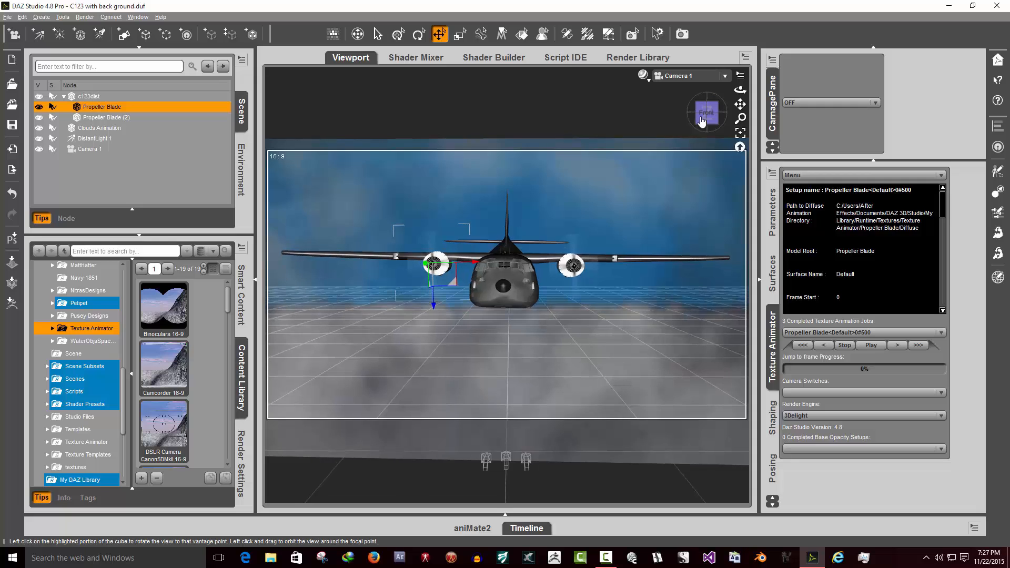
- Switch the viewport to Perspective View and zoom in on the left engine propeller
left_click(706, 75)
left_click(695, 88)
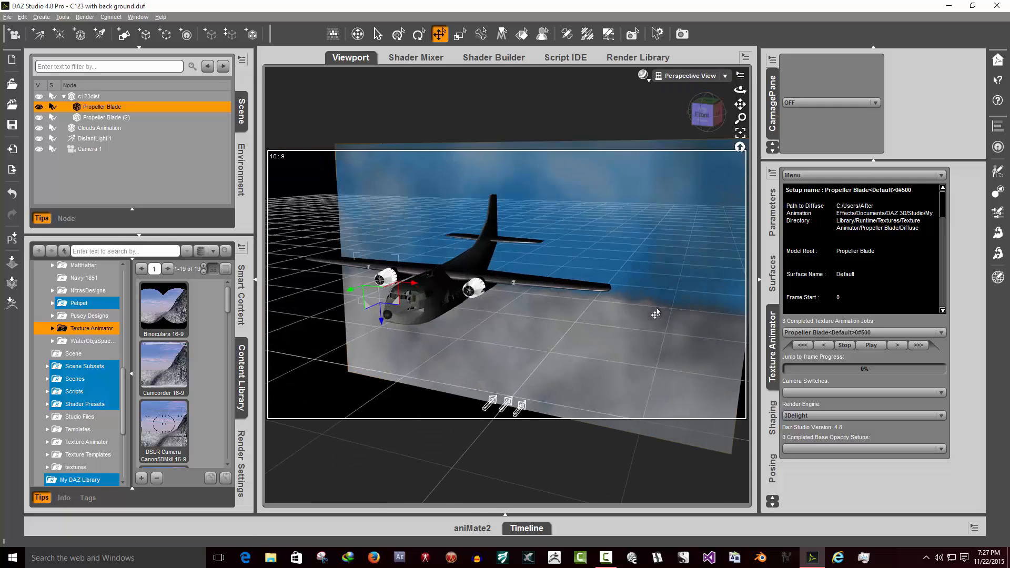
scroll(656, 314, "up", 10)
mouse_move(708, 120)
left_mouse_down()
mouse_move(737, 120)
mouse_move(706, 118)
left_mouse_up()
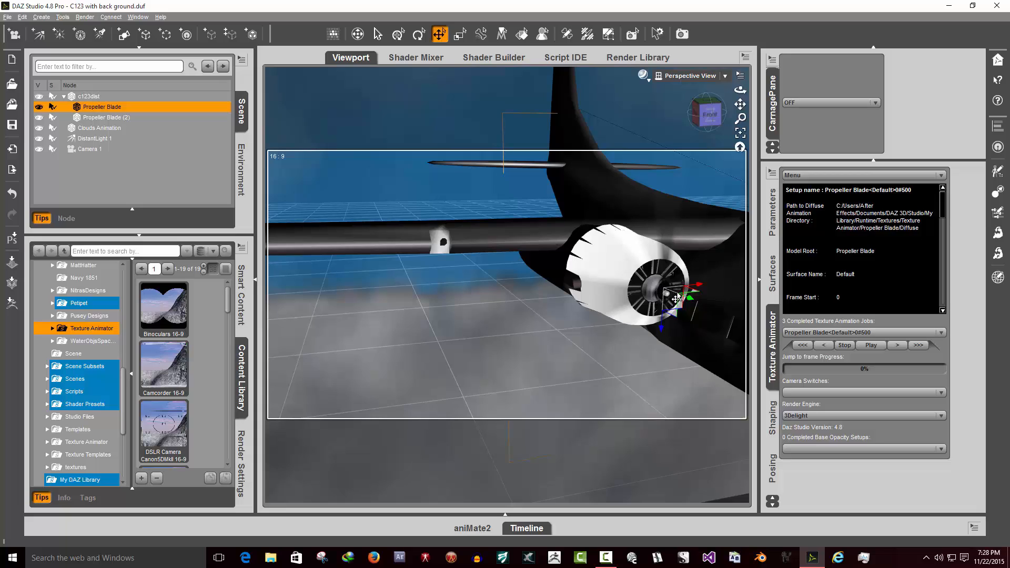
- Select the Propeller Blade (2) node in the scene hierarchy
left_click(90, 98)
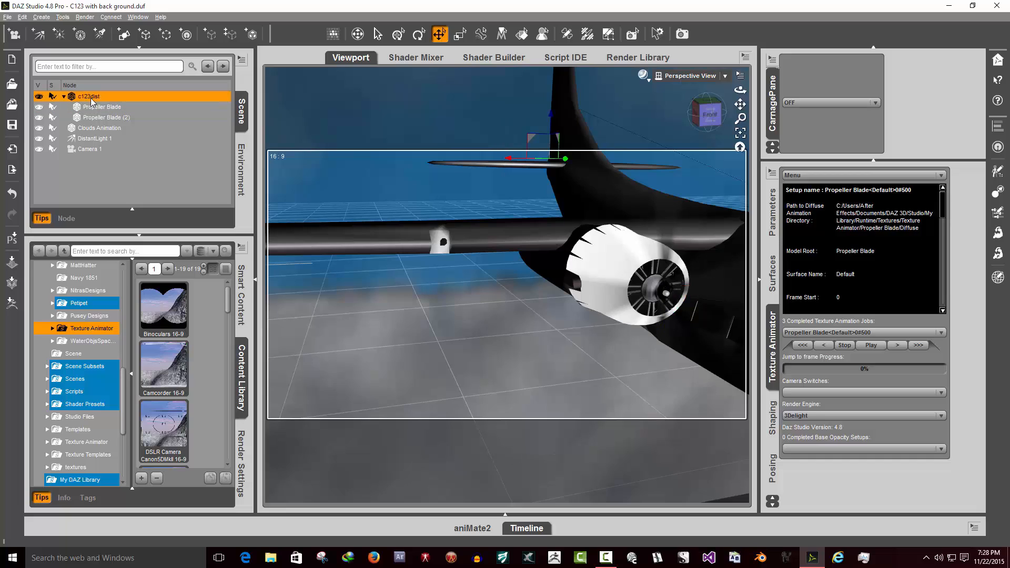
left_click(90, 110)
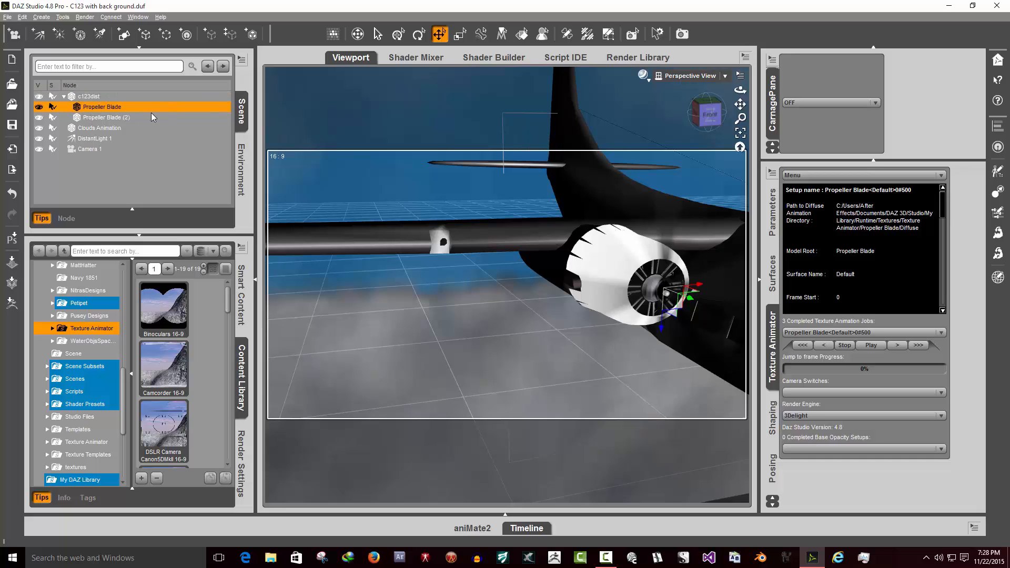
left_click(117, 120)
left_click(114, 108)
left_click(116, 119)
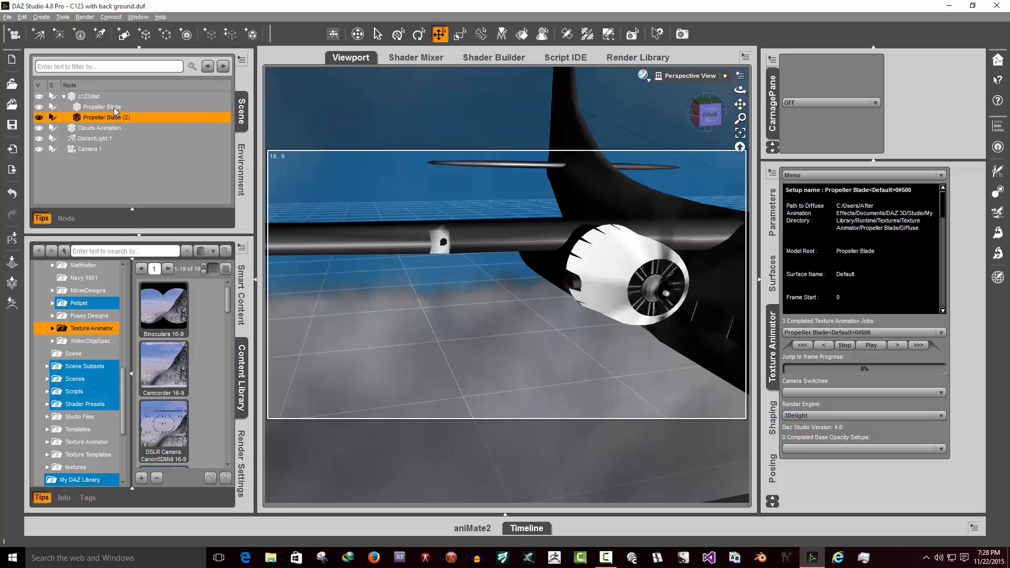
left_click(113, 108)
left_click(115, 120)
- Switch the viewport back to Camera 1 and preview the texture animation, stopping and rewinding it
left_click(727, 77)
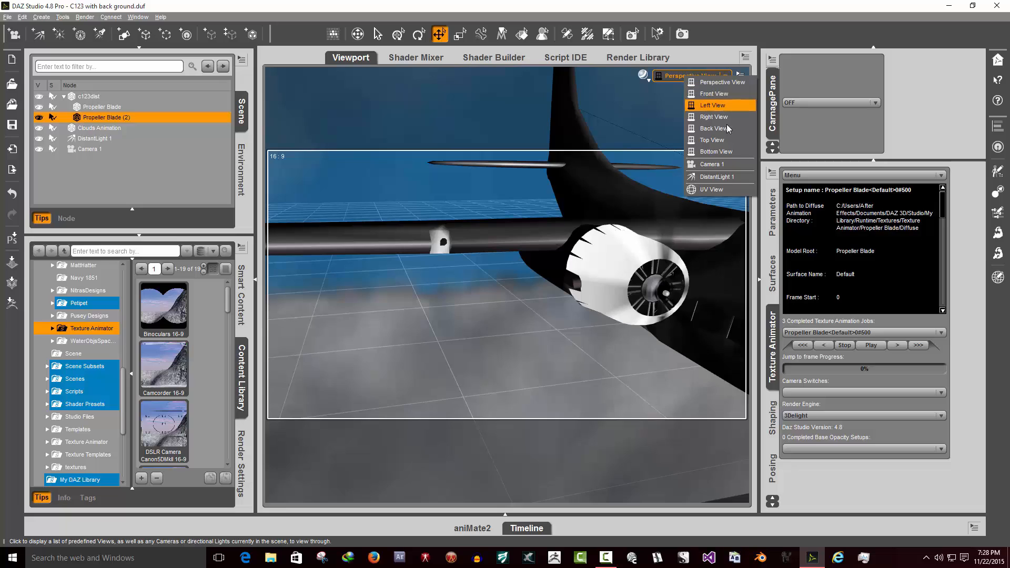
left_click(711, 164)
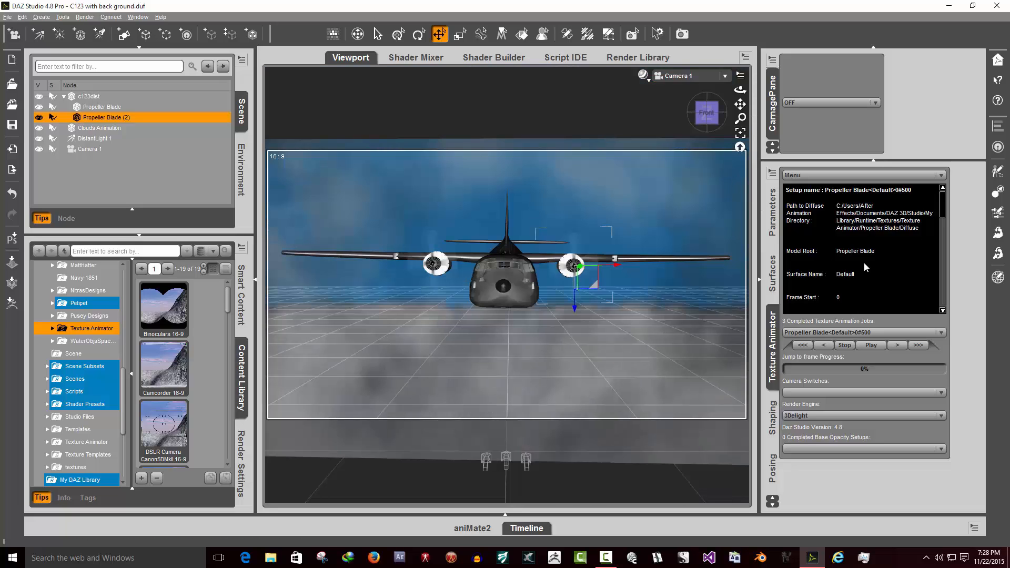
left_click(871, 347)
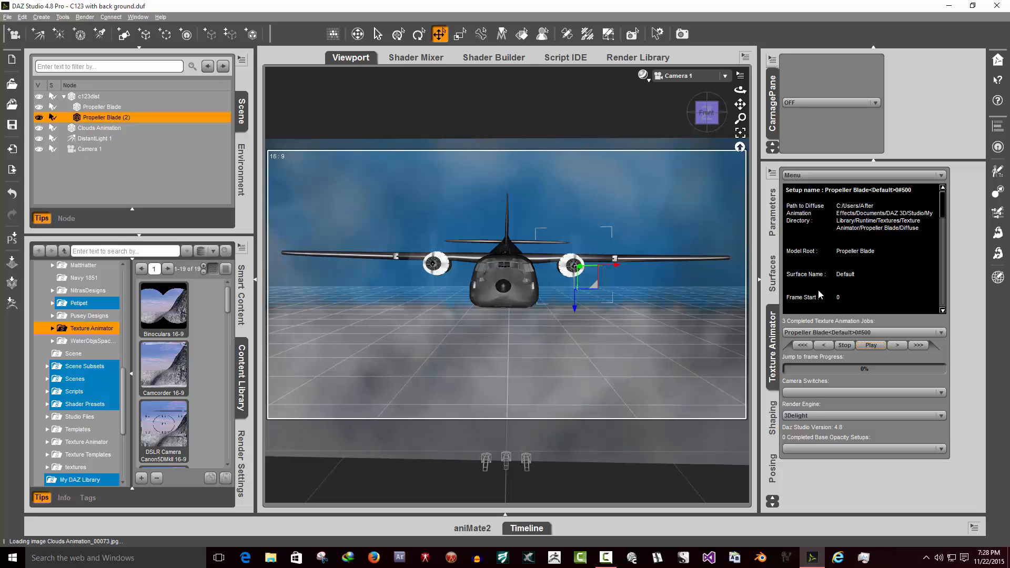
left_click(844, 346)
left_click(803, 346)
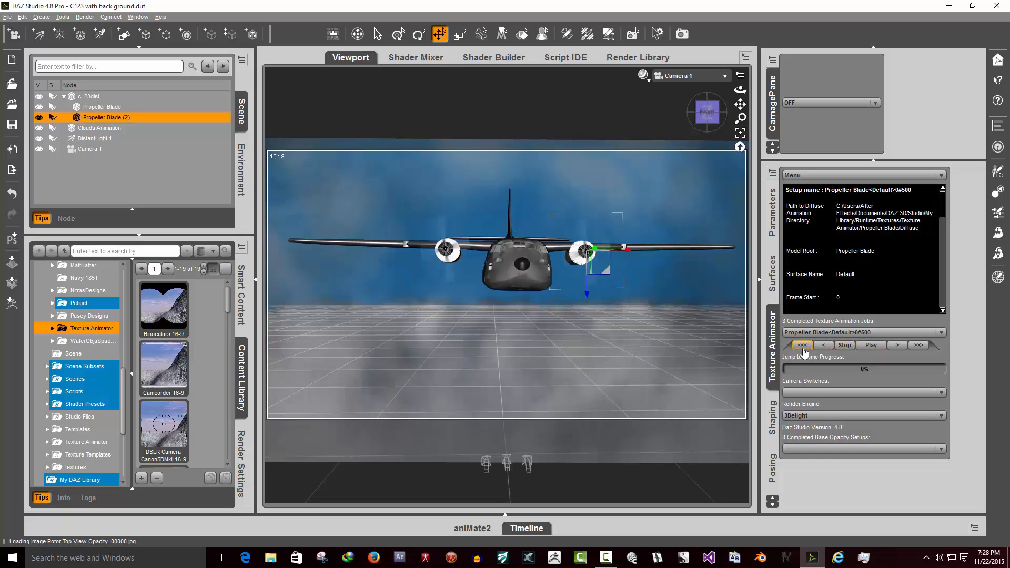
- Open the timeline and select the c123daz root node
left_click(515, 532)
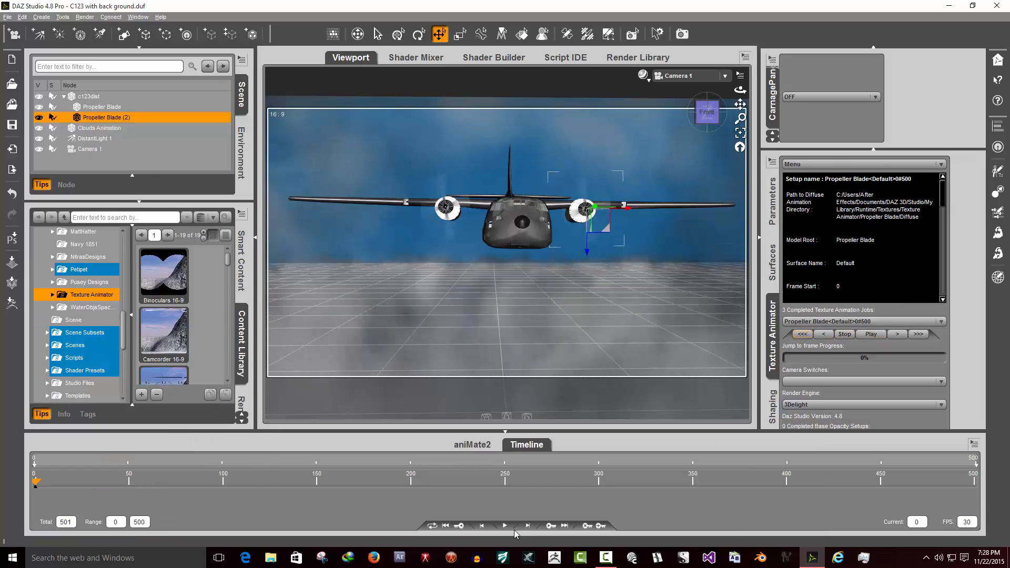
left_click(98, 107)
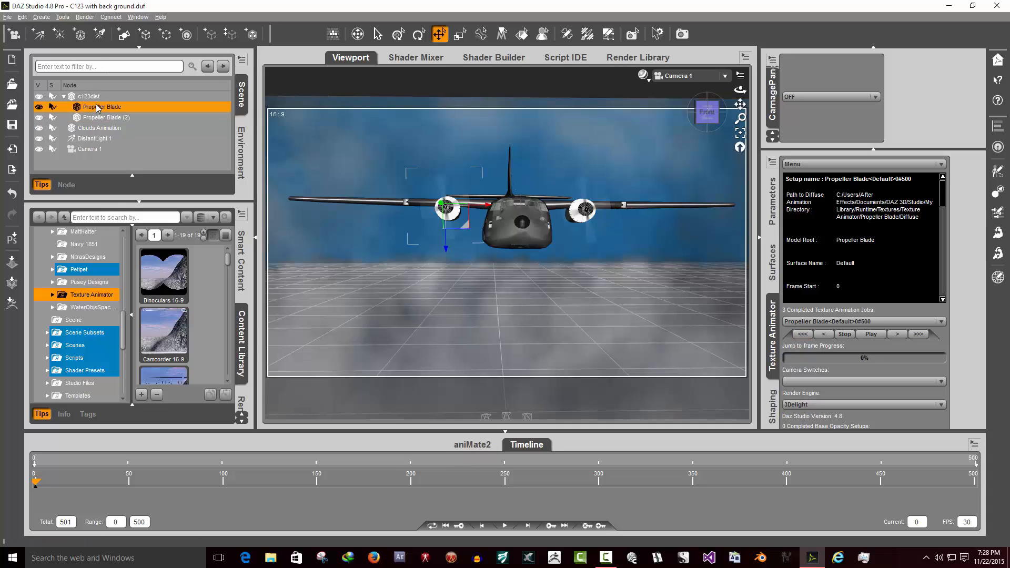
left_click(90, 97)
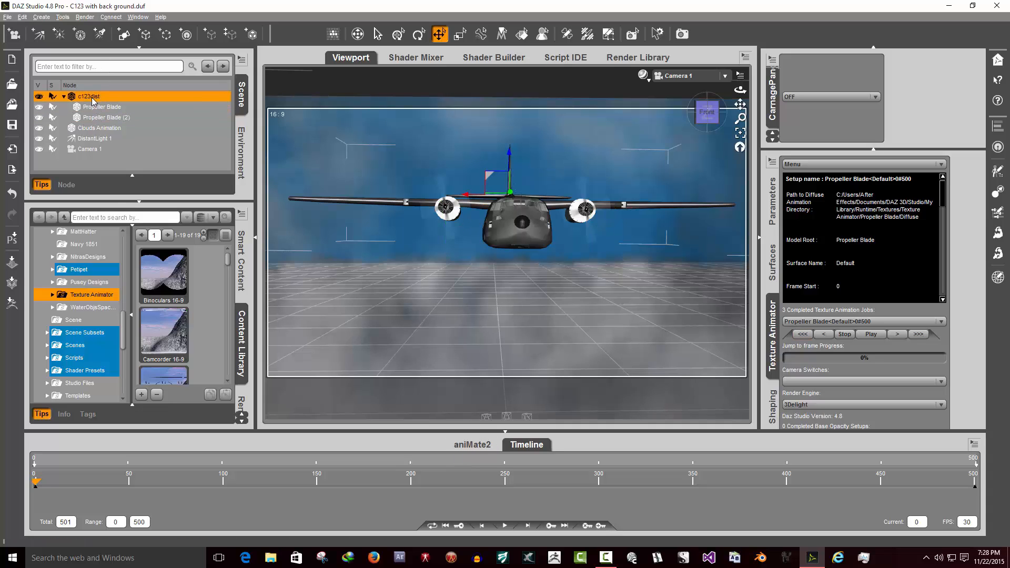
- Delete the c123daz node's keyframes at frame 500 and at frame 0
left_click(563, 526)
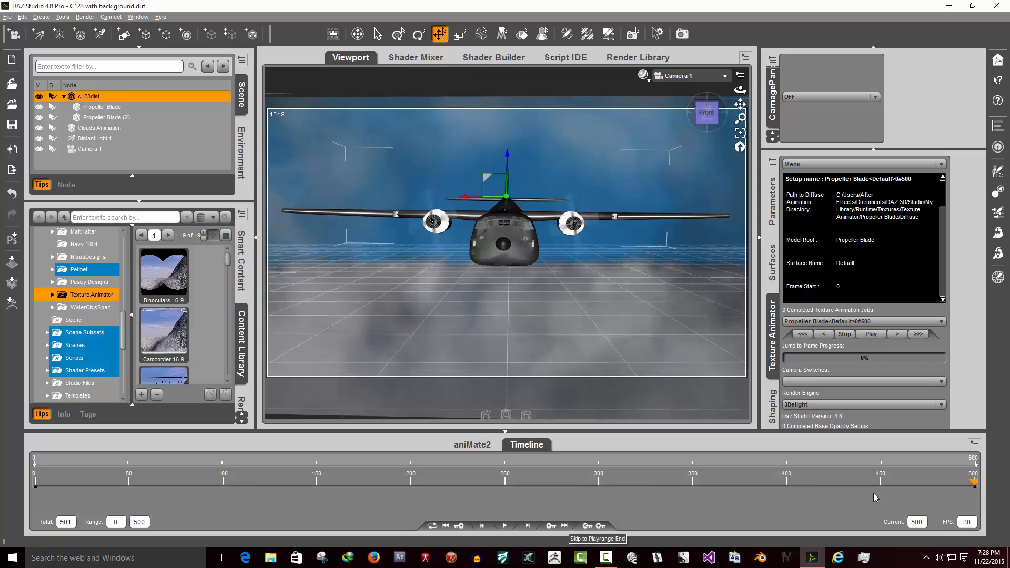
left_click(585, 527)
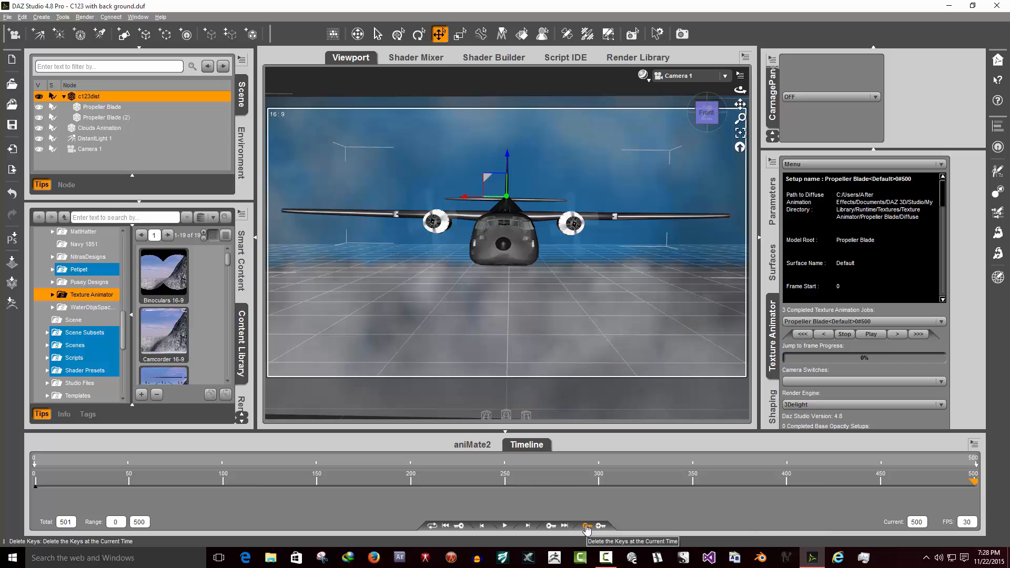
left_click(448, 528)
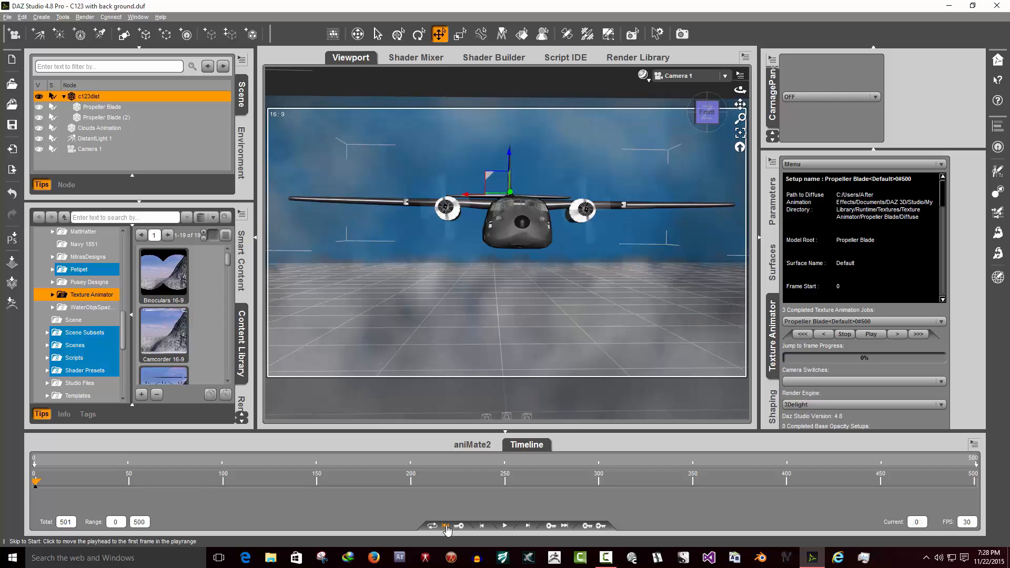
left_click(567, 528)
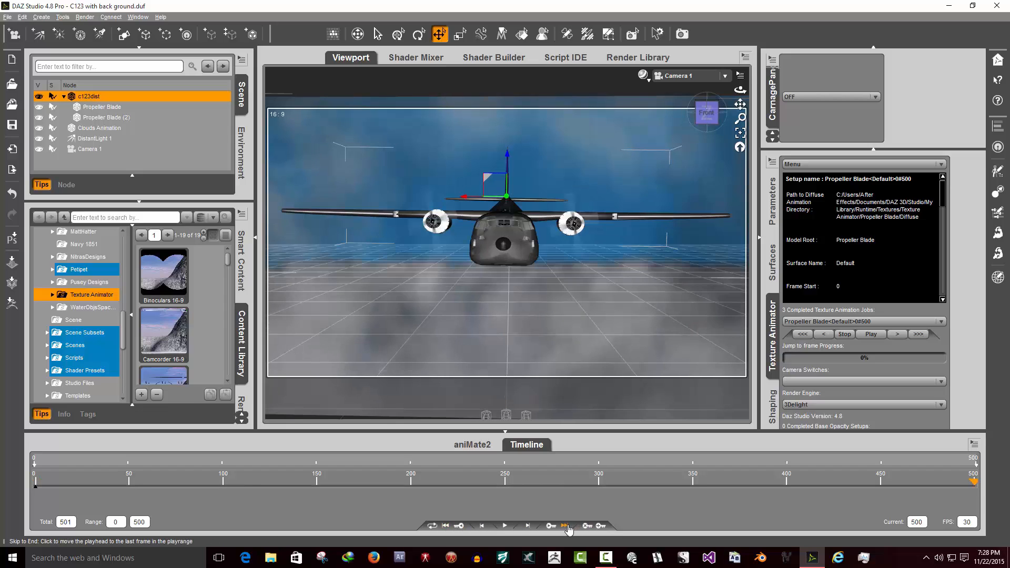
left_click(448, 528)
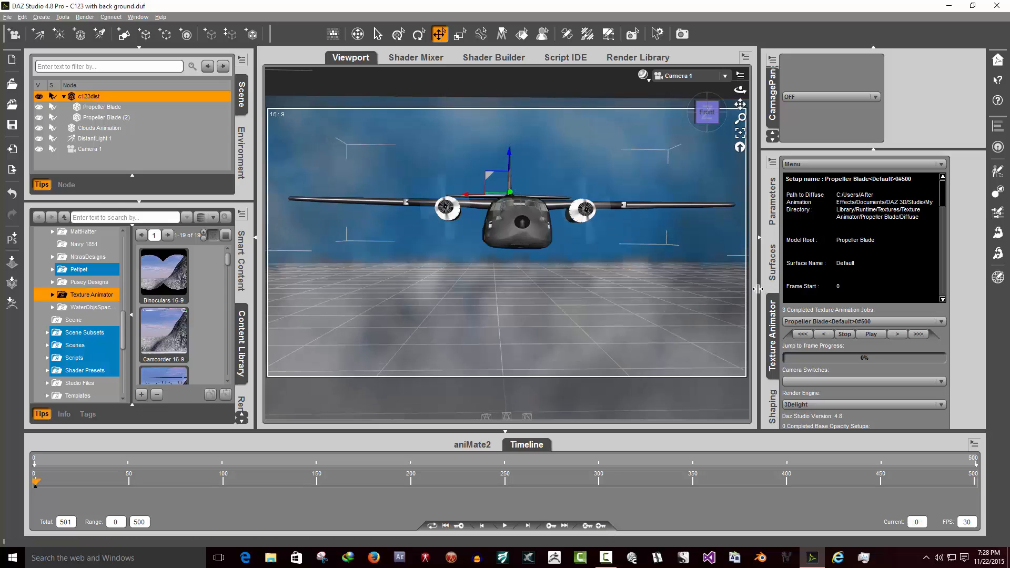
left_click(586, 526)
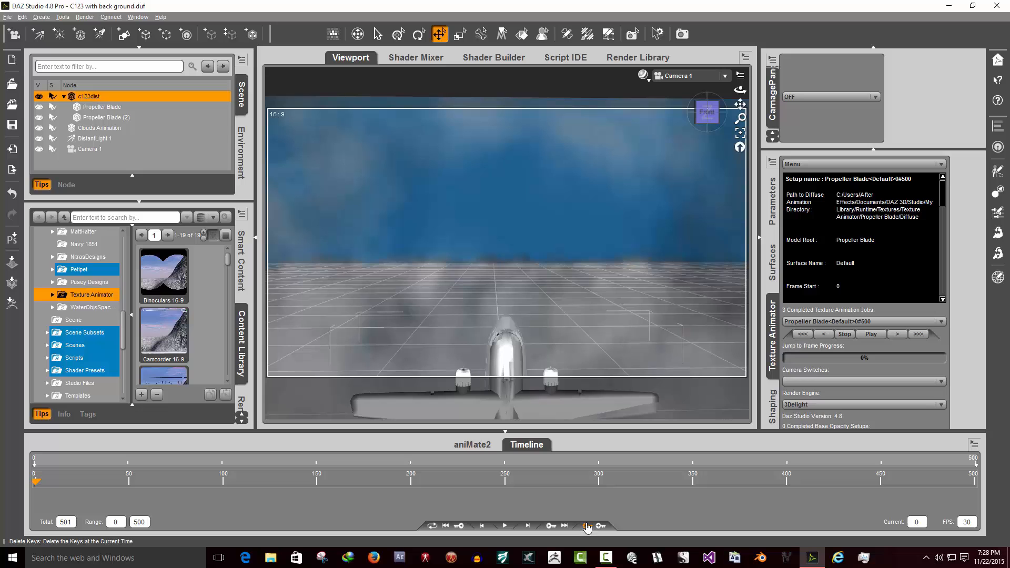
left_click(707, 103)
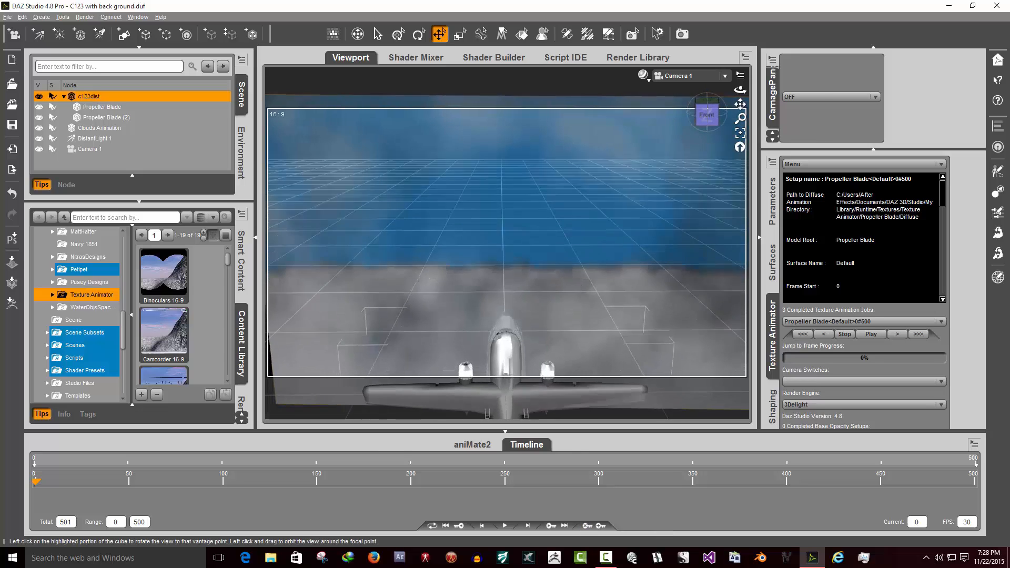
mouse_move(707, 111)
left_mouse_down()
mouse_move(708, 122)
mouse_move(716, 77)
mouse_move(708, 113)
left_mouse_up()
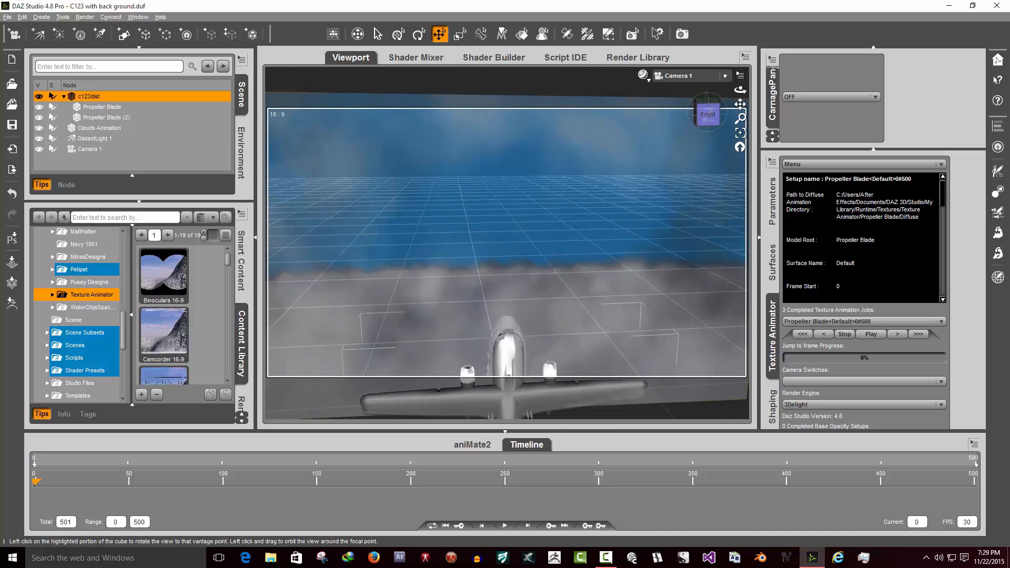
left_click(22, 17)
left_click(28, 29)
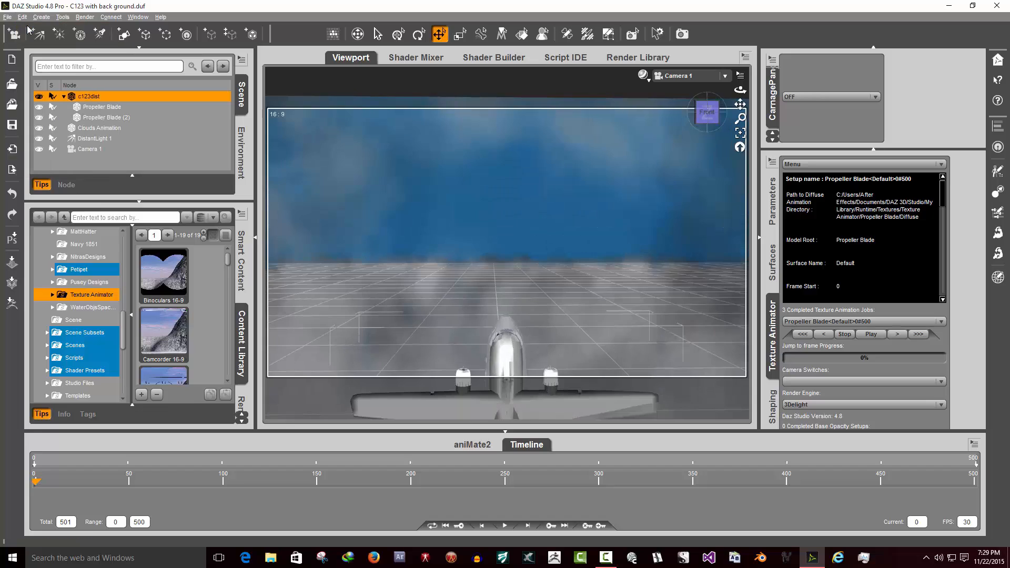
- Undo the last keyframe deletion on the aircraft and deselect it
left_click(24, 17)
left_click(32, 30)
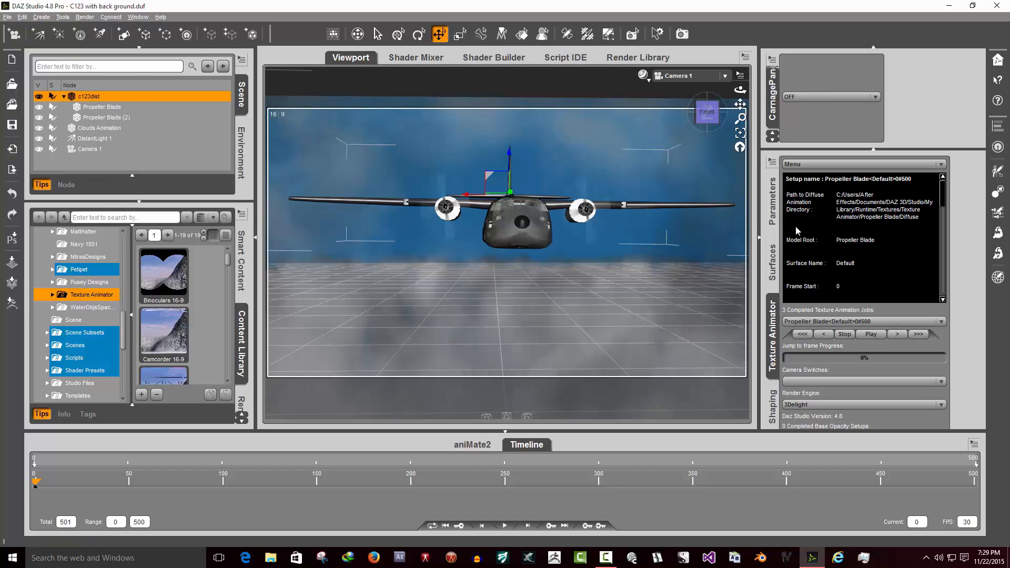
left_click(394, 100)
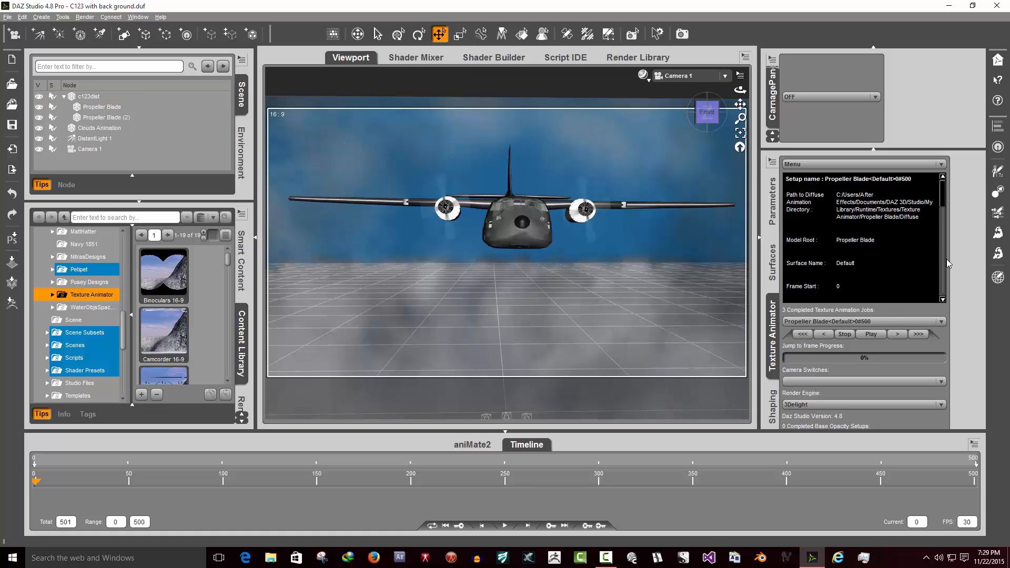
- Play the propeller texture animation in the Texture Animator and stop it
left_click(871, 336)
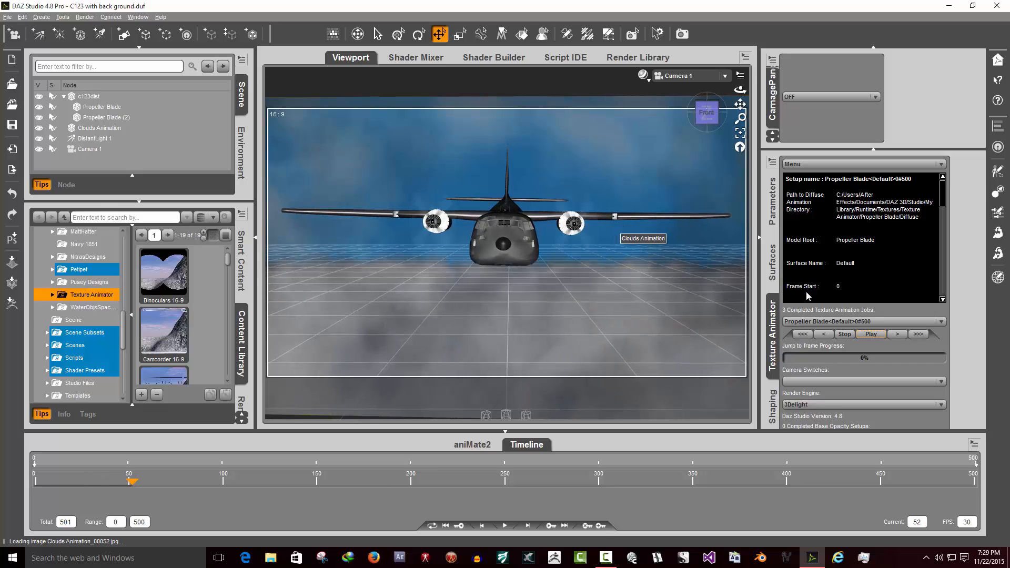
left_click(843, 336)
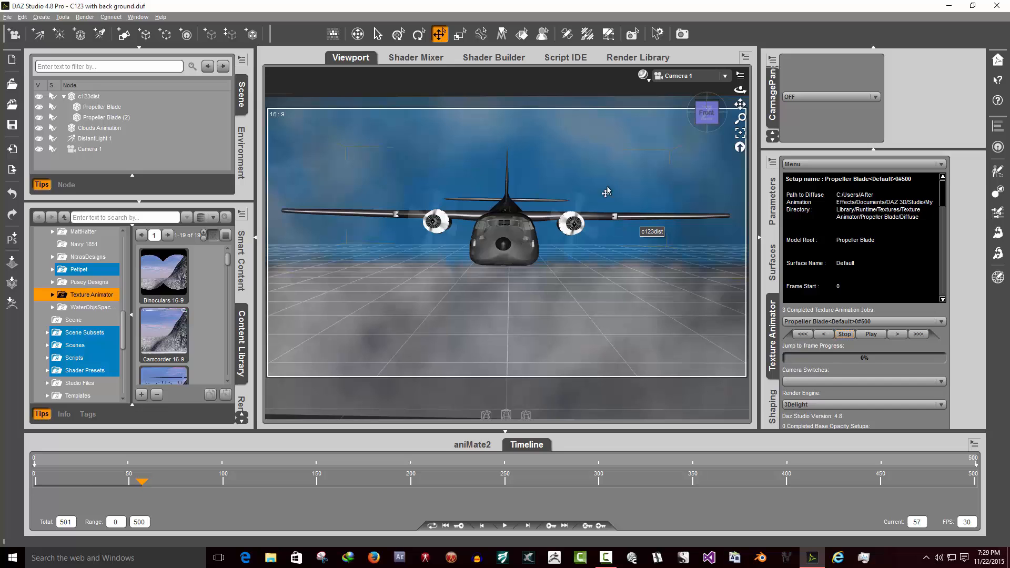
left_click(374, 559)
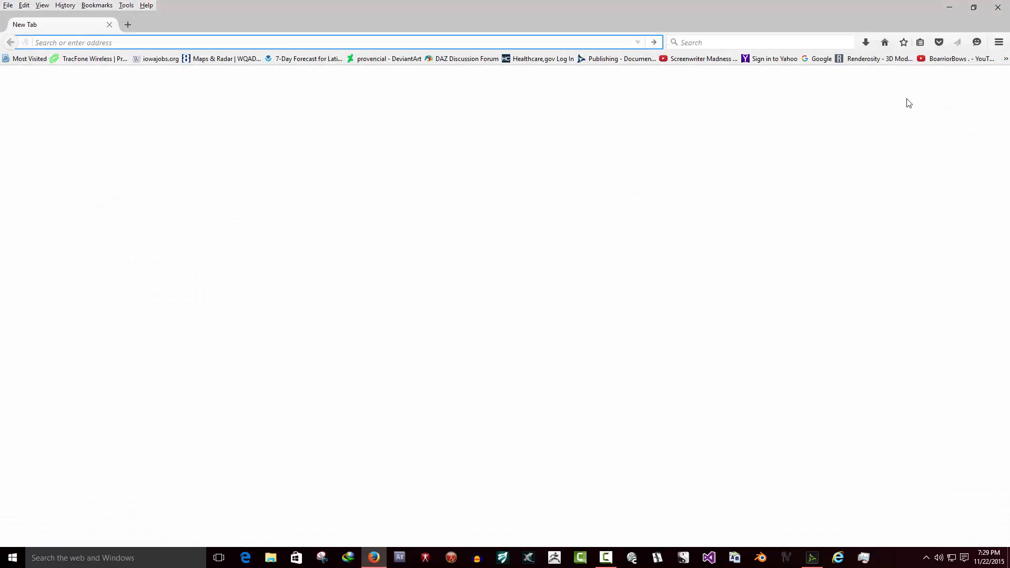
left_click(1006, 59)
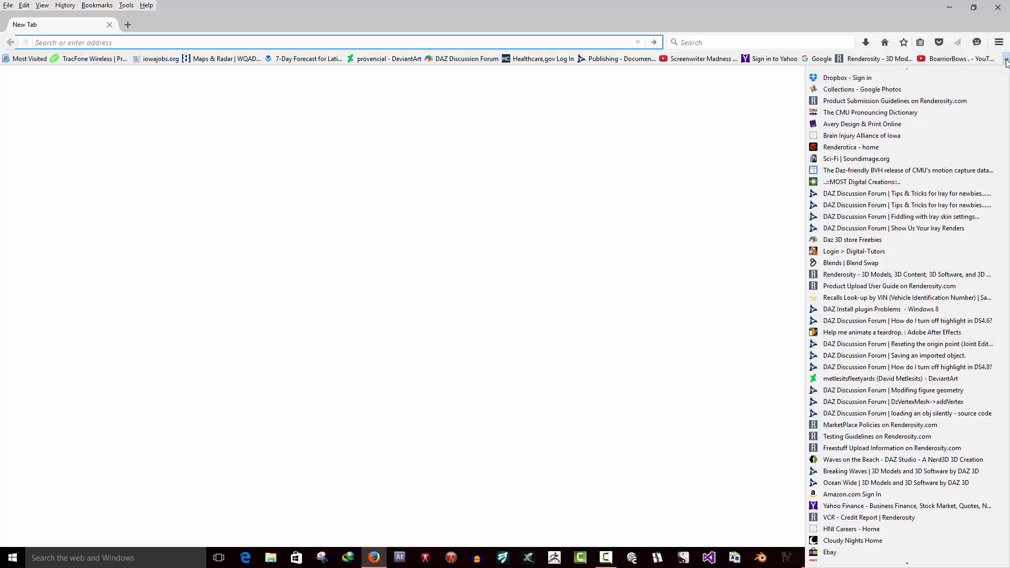
scroll(992, 284, "down", 7)
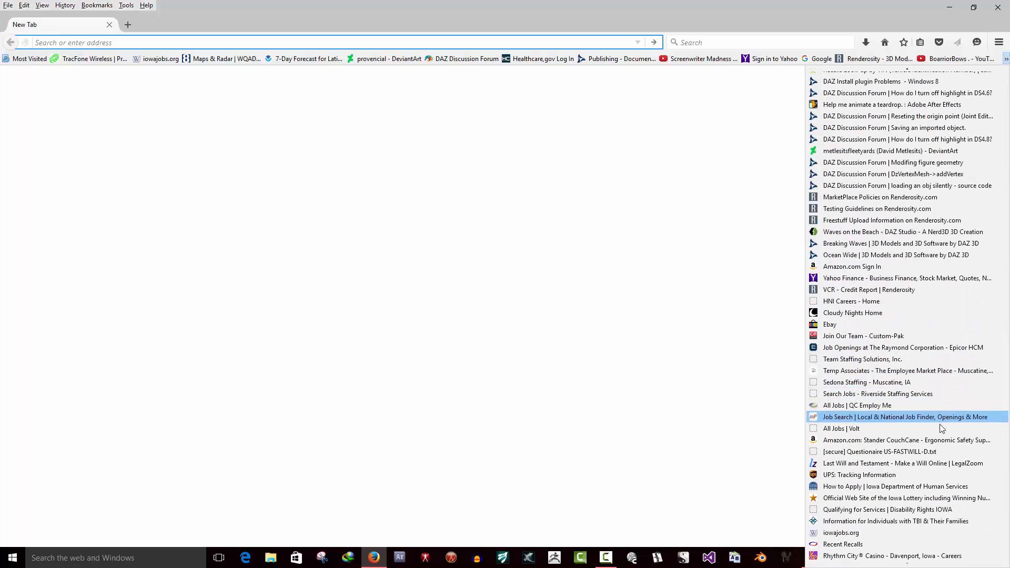
scroll(937, 416, "up", 6)
left_click(667, 9)
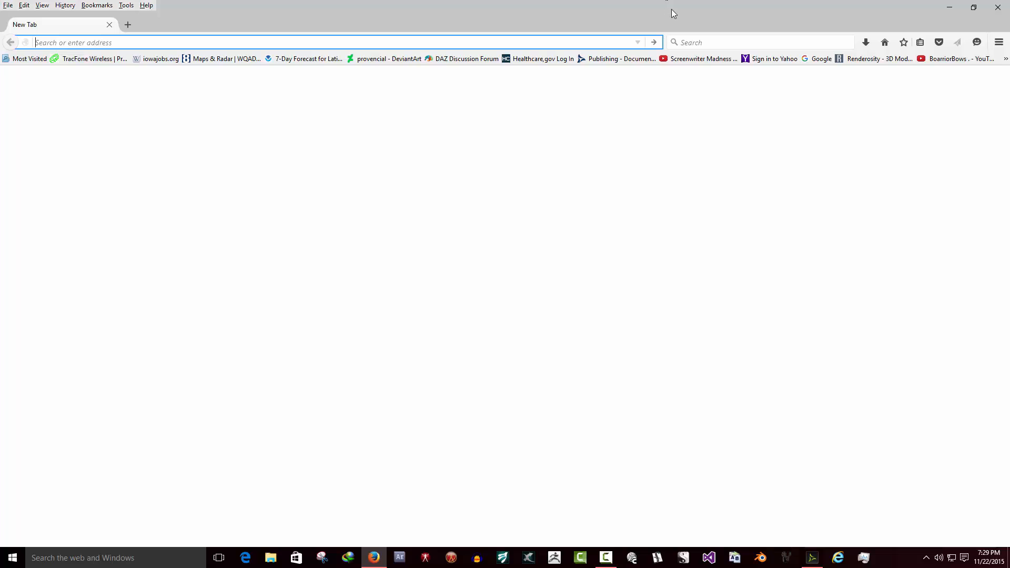
left_click(949, 7)
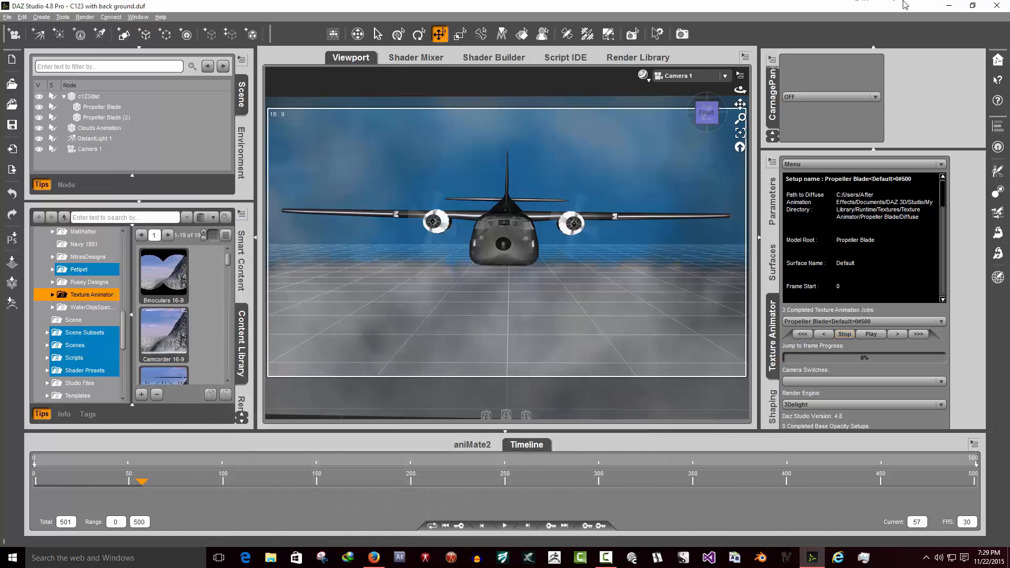
left_click(949, 5)
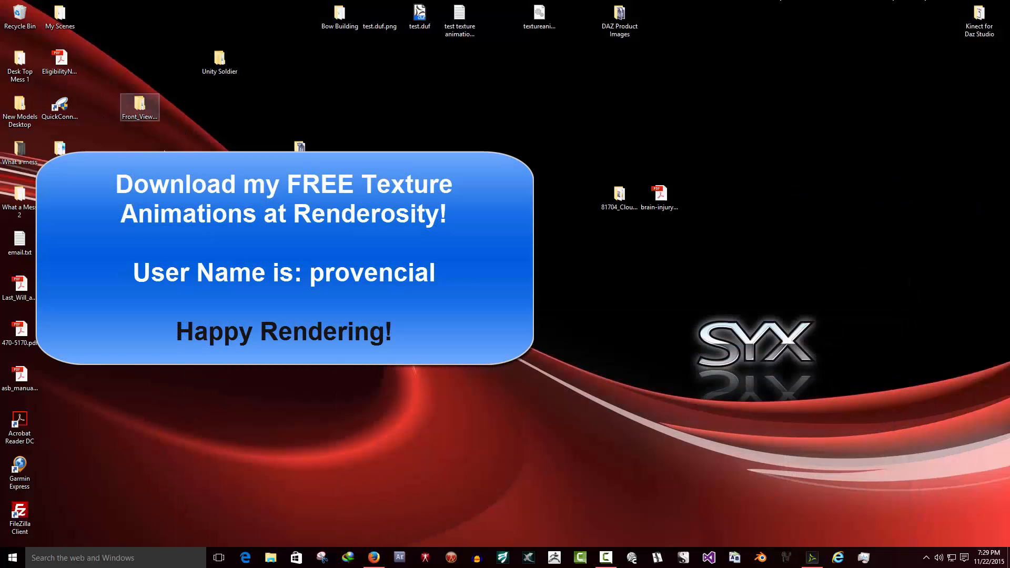
left_click(812, 558)
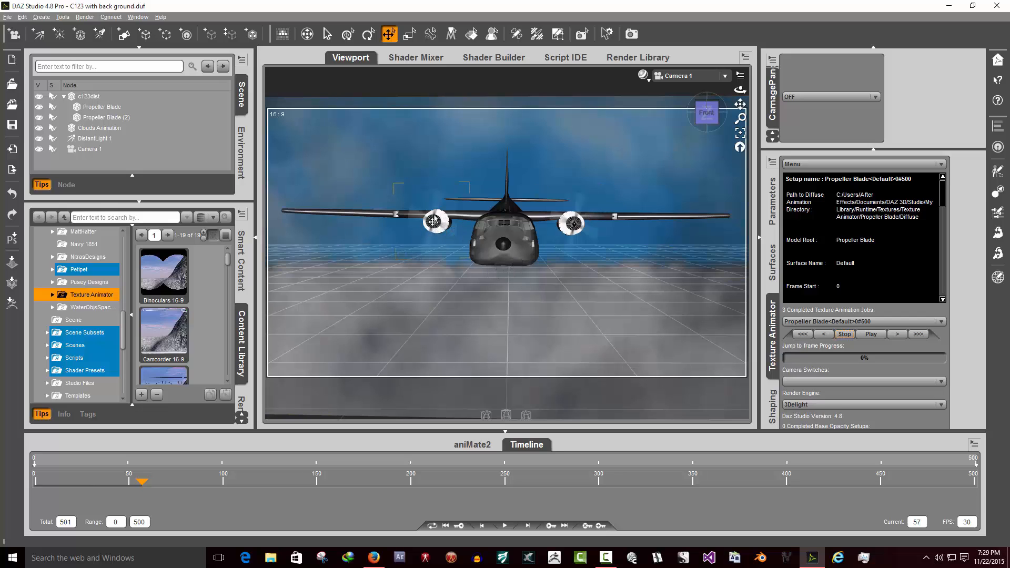
- Select the Propeller Blade node in the scene hierarchy
left_click(109, 108)
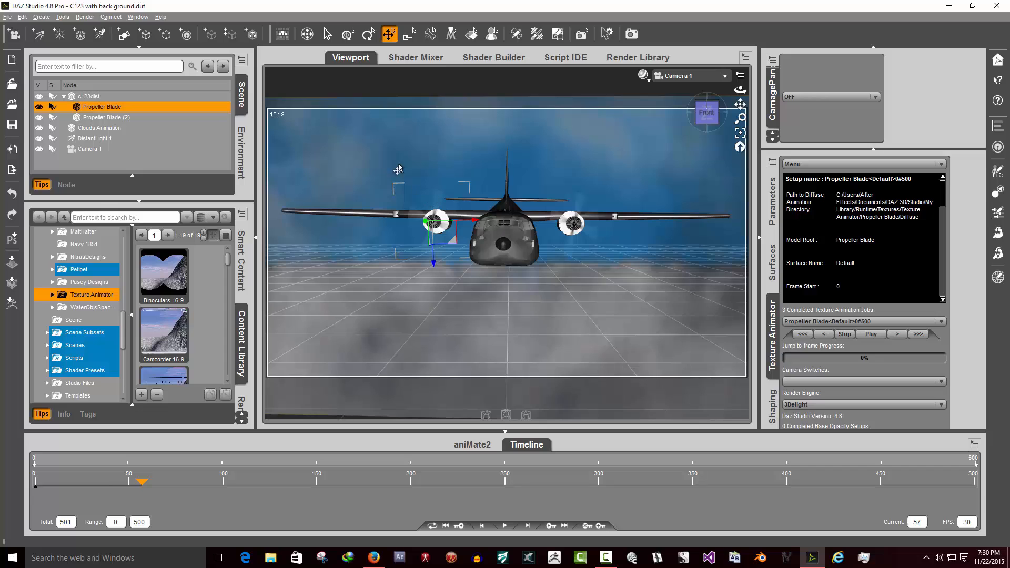
left_click(42, 18)
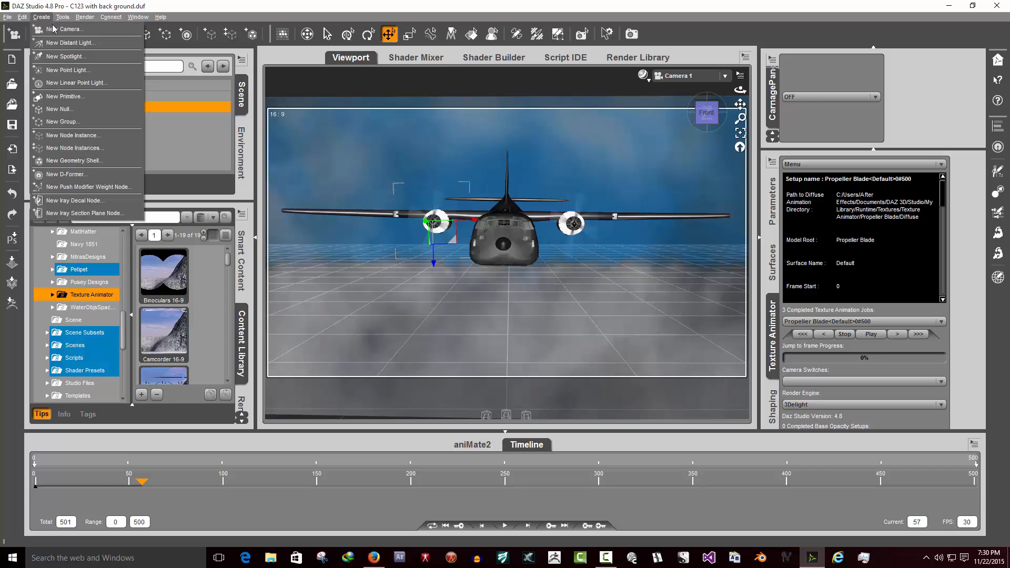
left_click(289, 3)
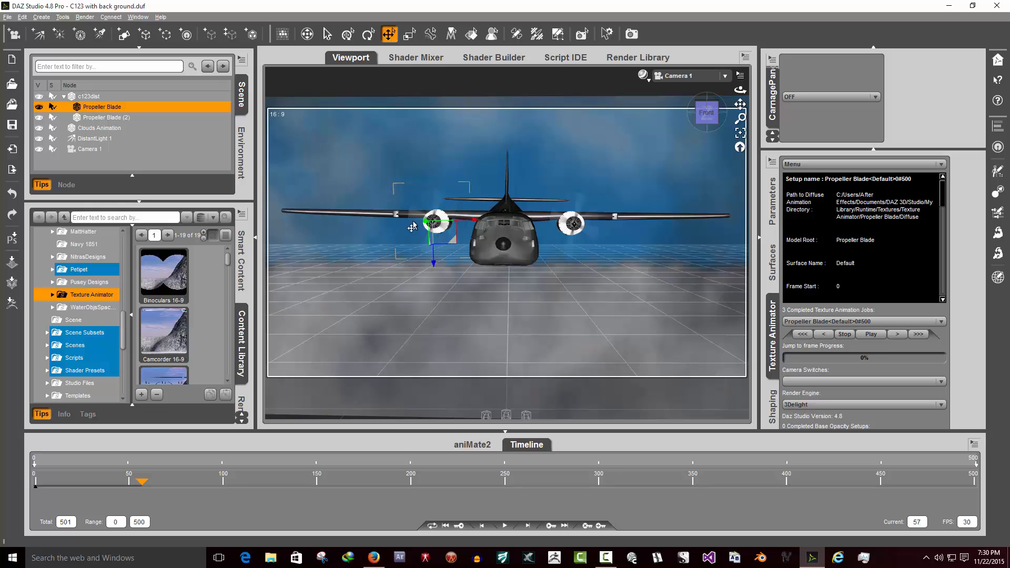
- Select the right propeller in the viewport
left_click(584, 230)
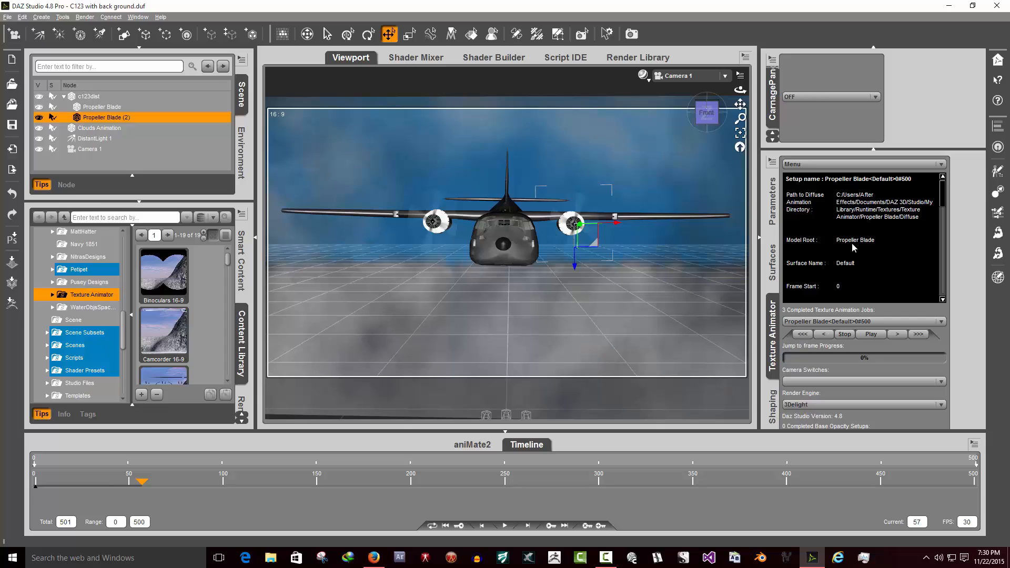
left_click(846, 166)
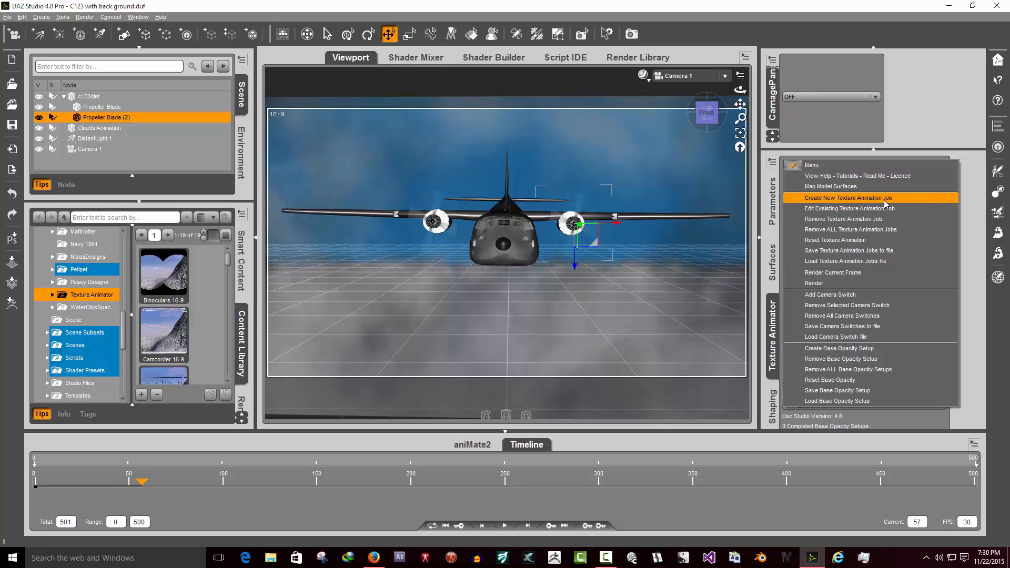
left_click(978, 202)
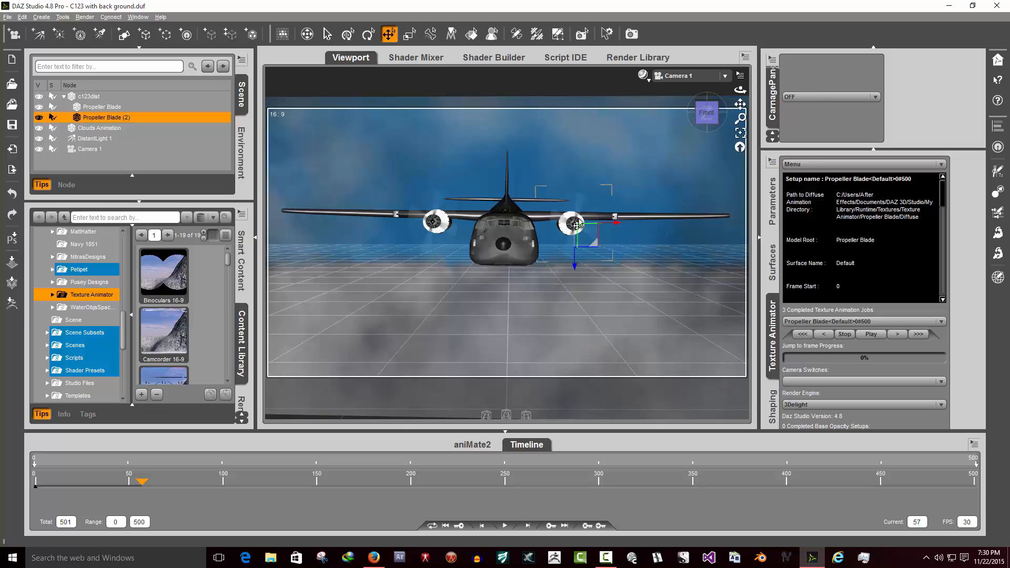
- Play the texture animation, then stop it and rewind to the first frame
left_click(872, 334)
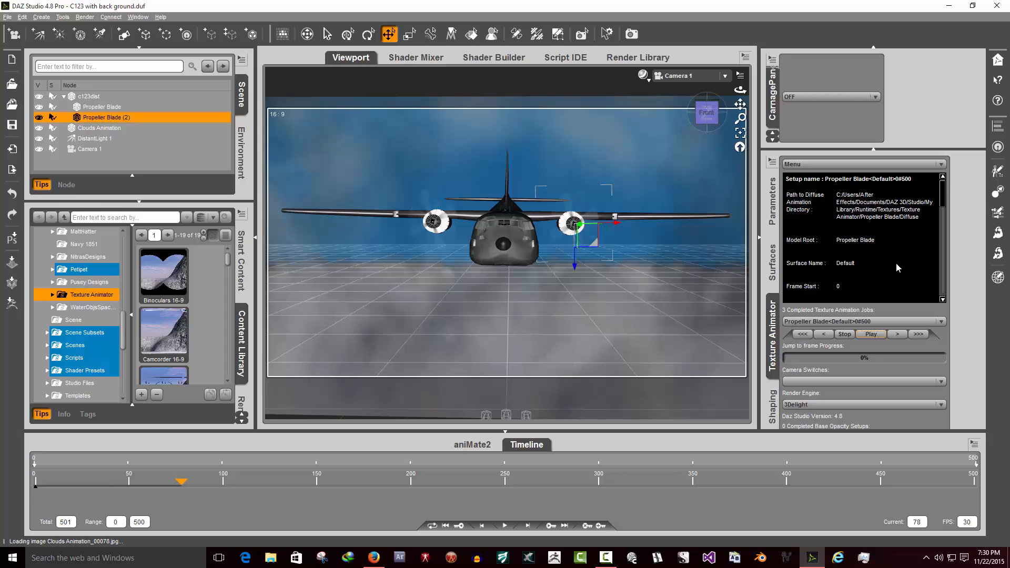
left_click(844, 335)
left_click(803, 334)
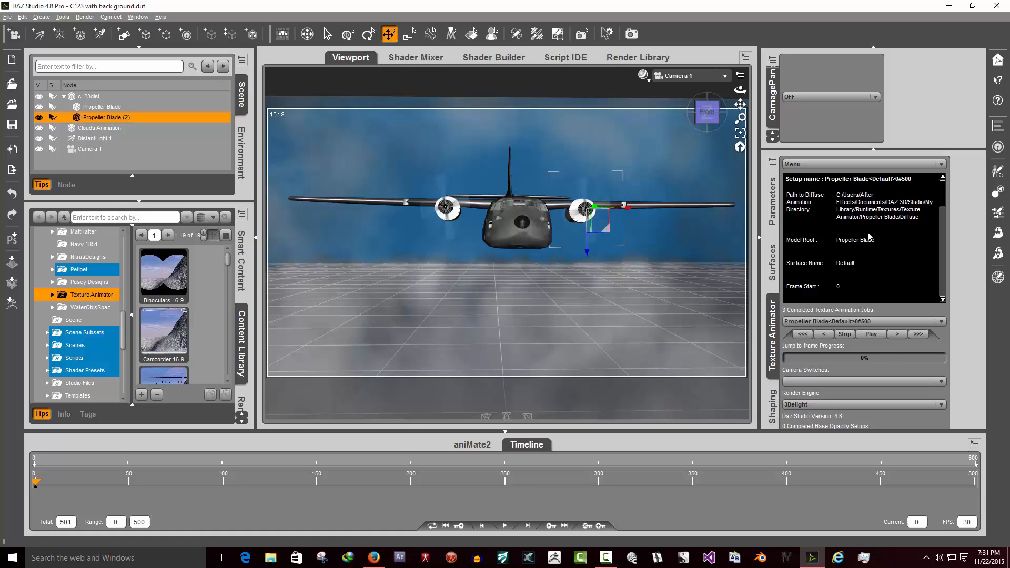
- Select Propeller Blade (2) and preview its texture animation, stopping and rewinding it
left_click(120, 108)
left_click(125, 118)
left_click(874, 334)
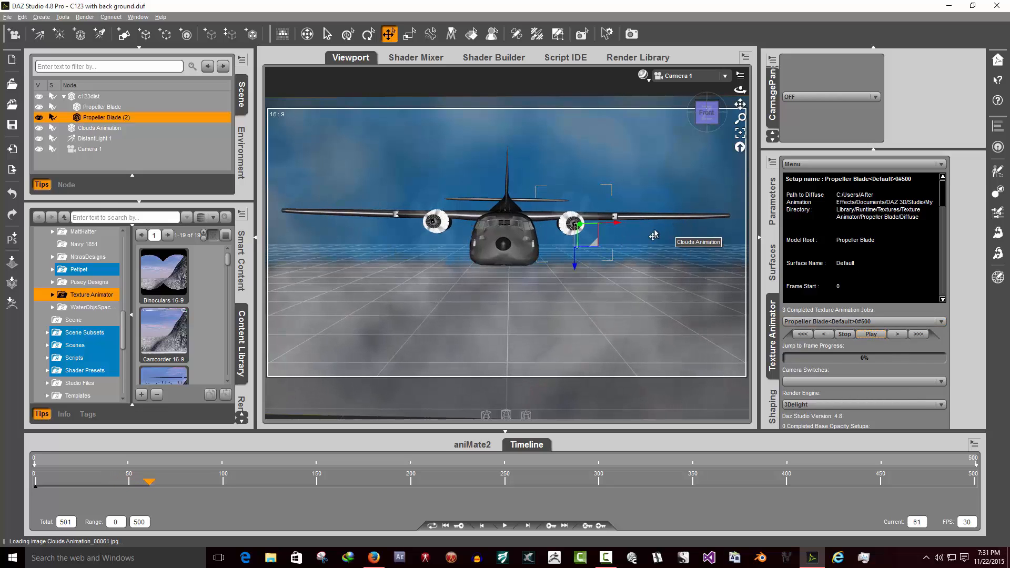
left_click(845, 335)
left_click(802, 334)
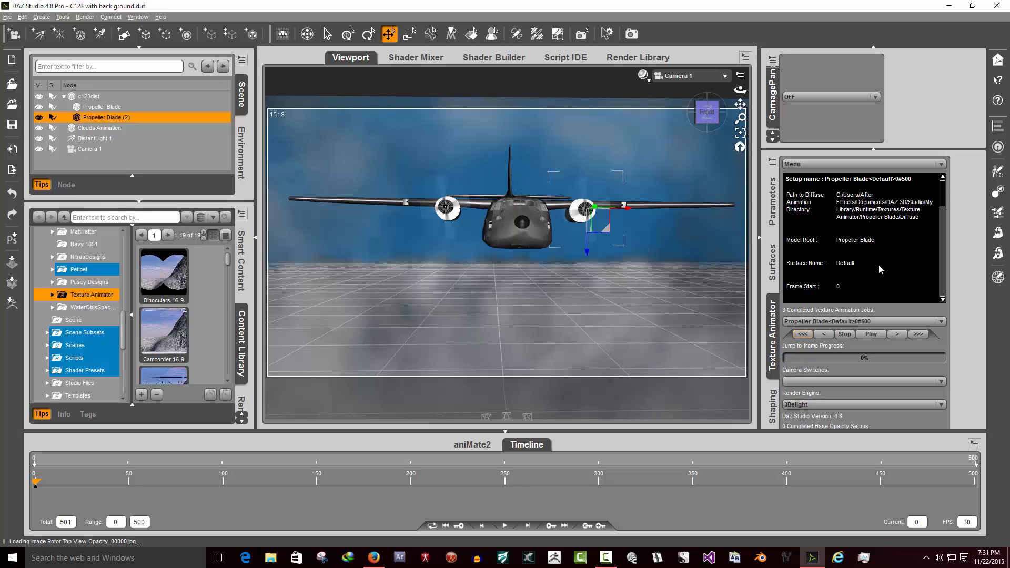
- Examine the Texture Animator menu options and panel tabs
left_click(561, 95)
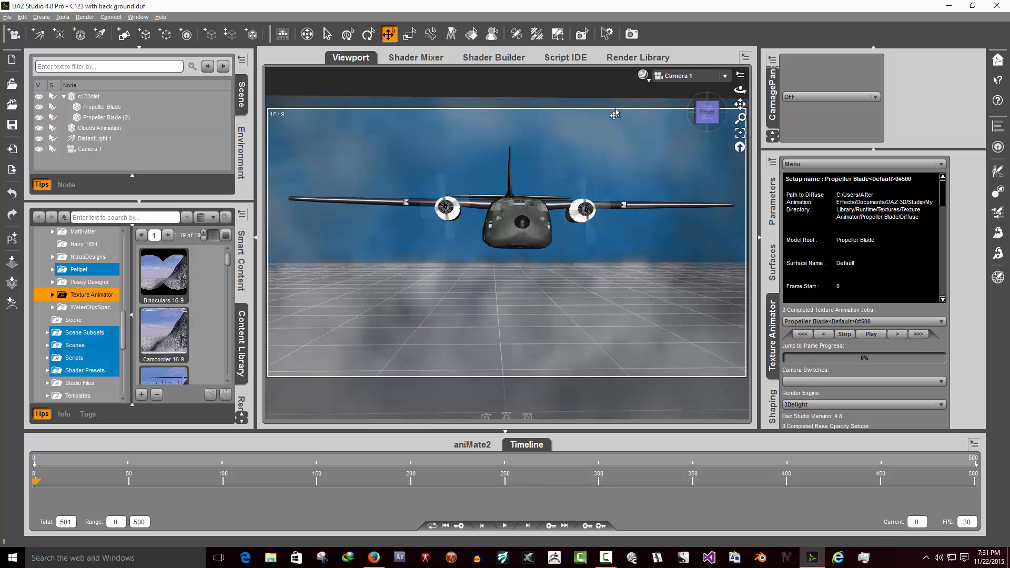
left_click(834, 165)
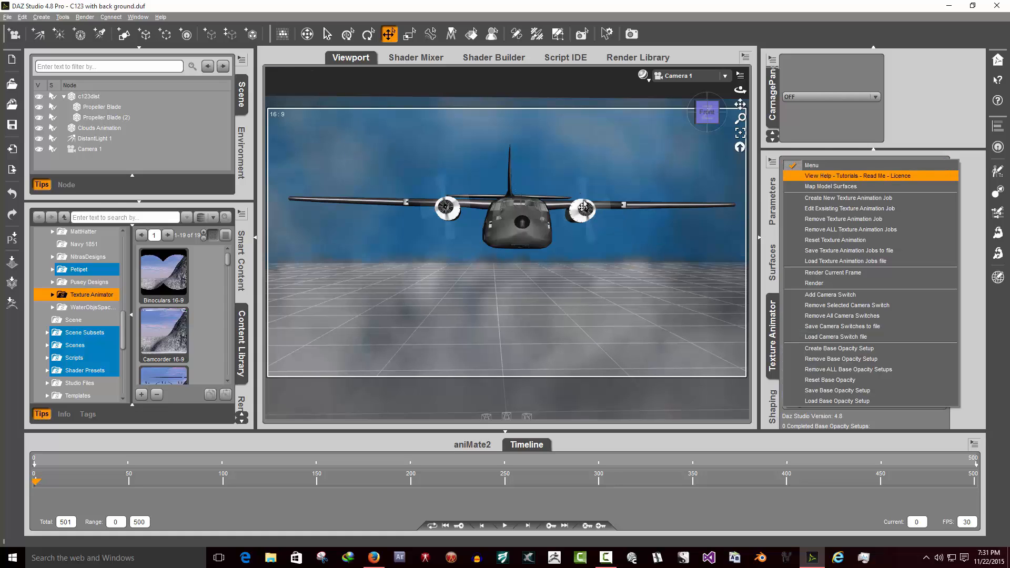
left_click(948, 136)
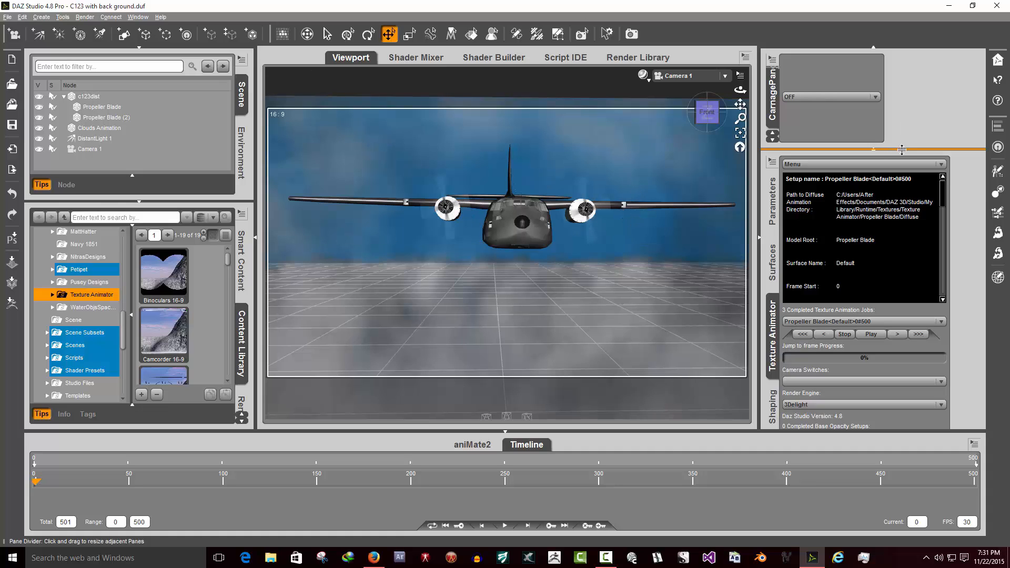
left_click(862, 164)
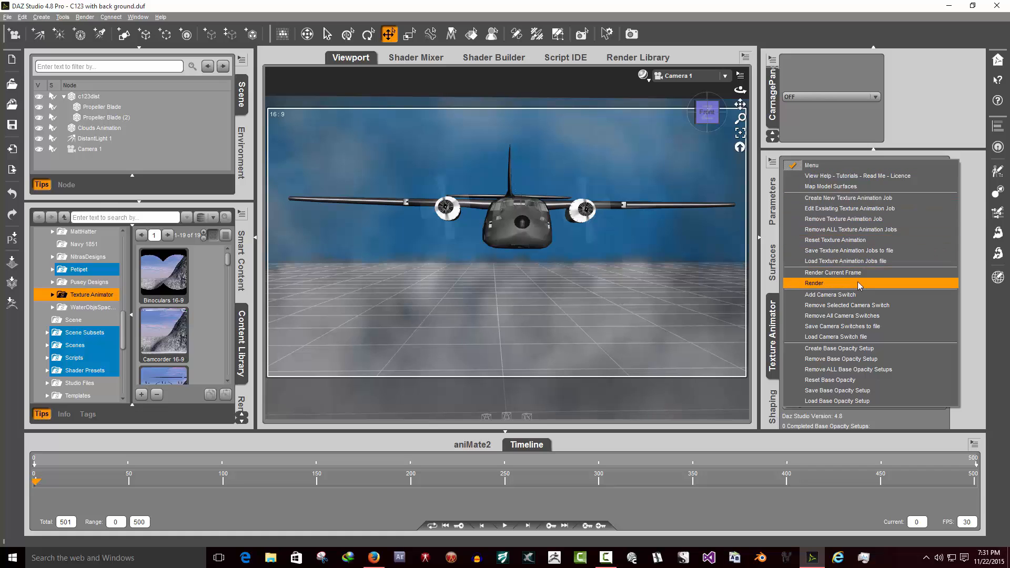
left_click(970, 230)
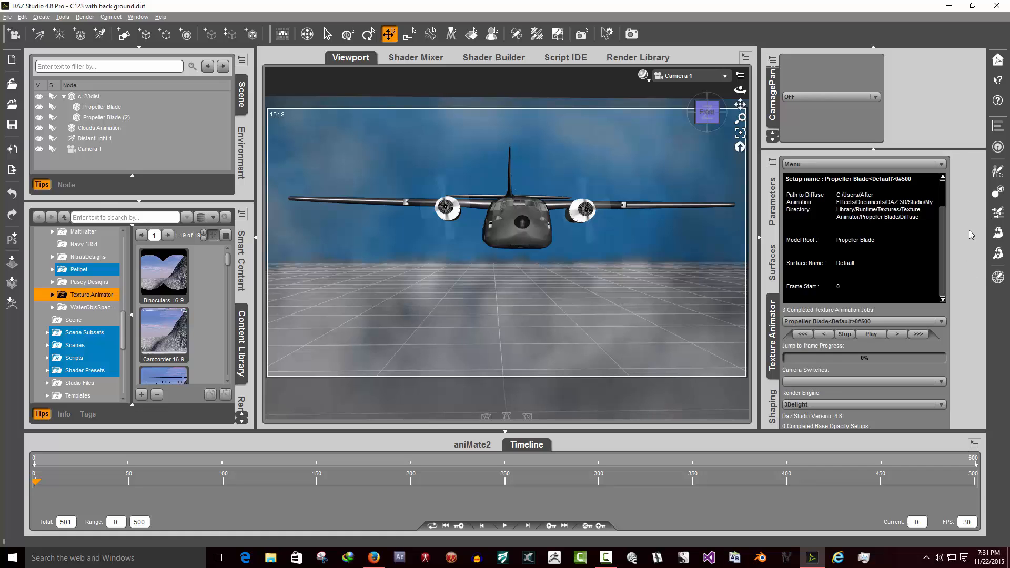
left_click(772, 203)
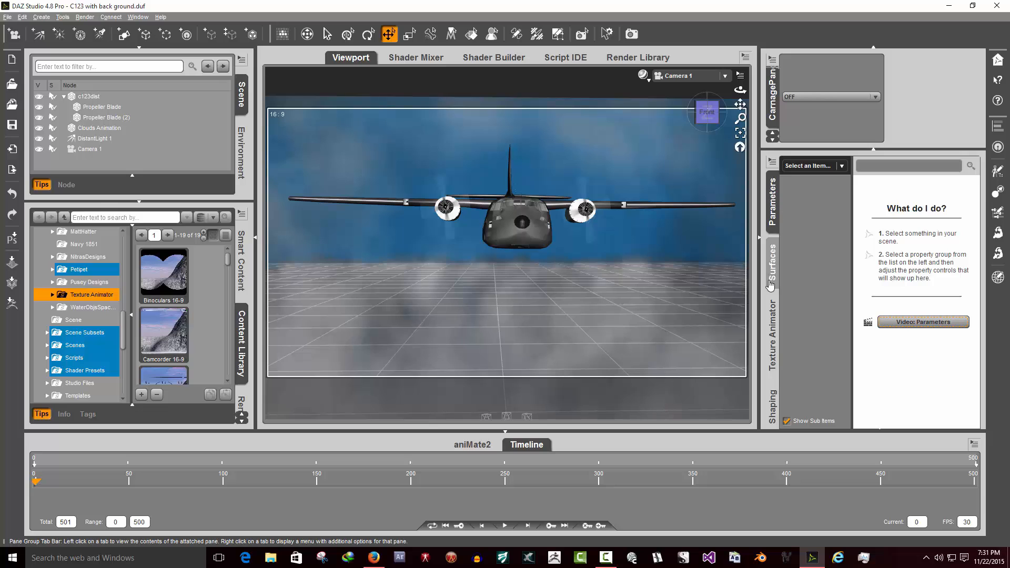
left_click(770, 332)
left_click(859, 165)
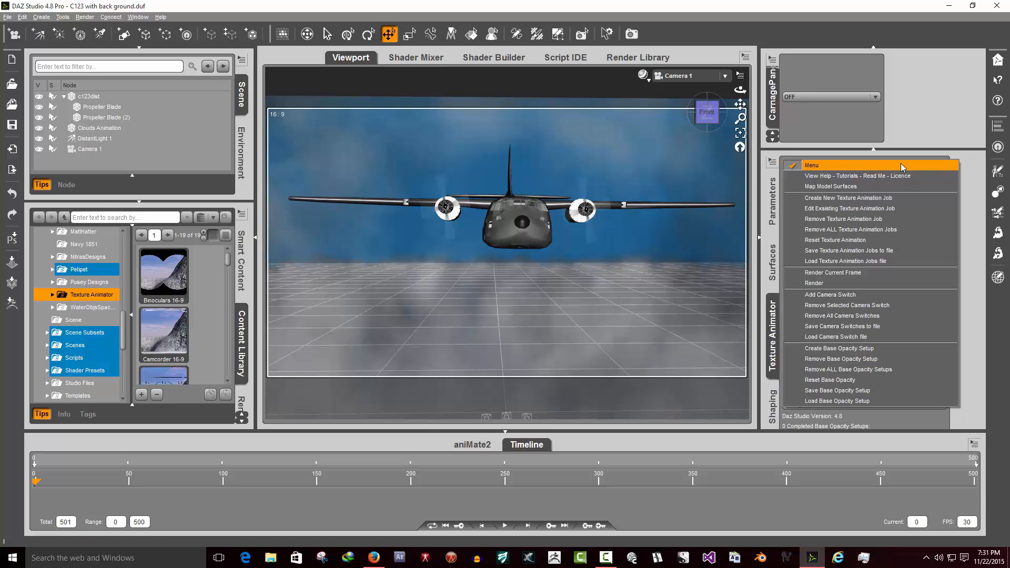
left_click(974, 169)
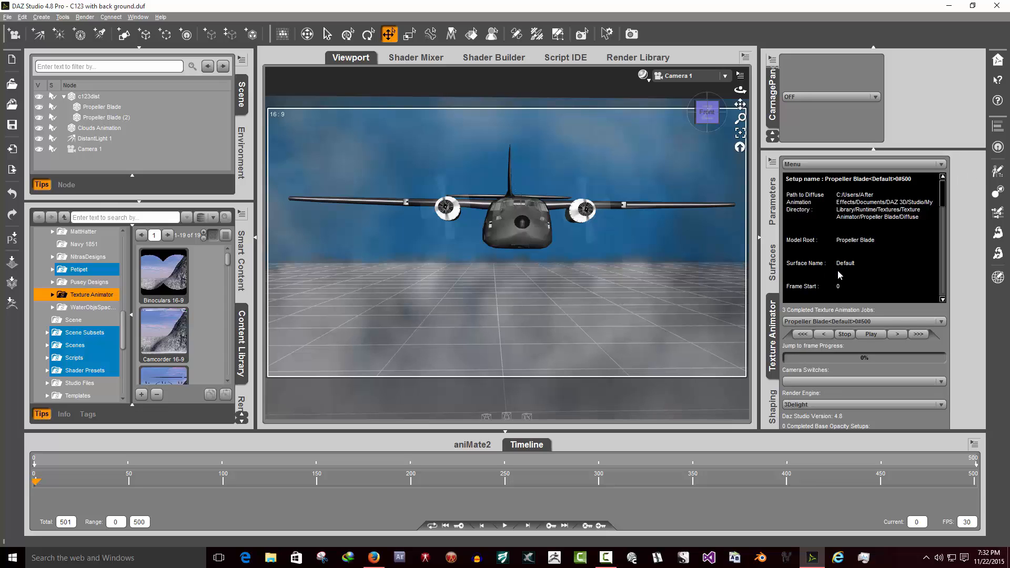
left_click(826, 165)
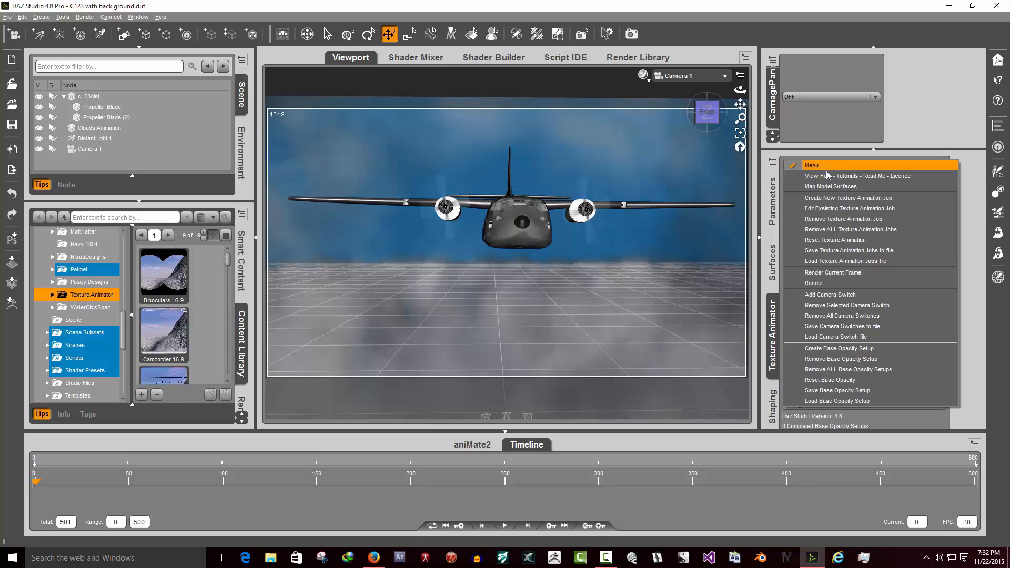
left_click(836, 209)
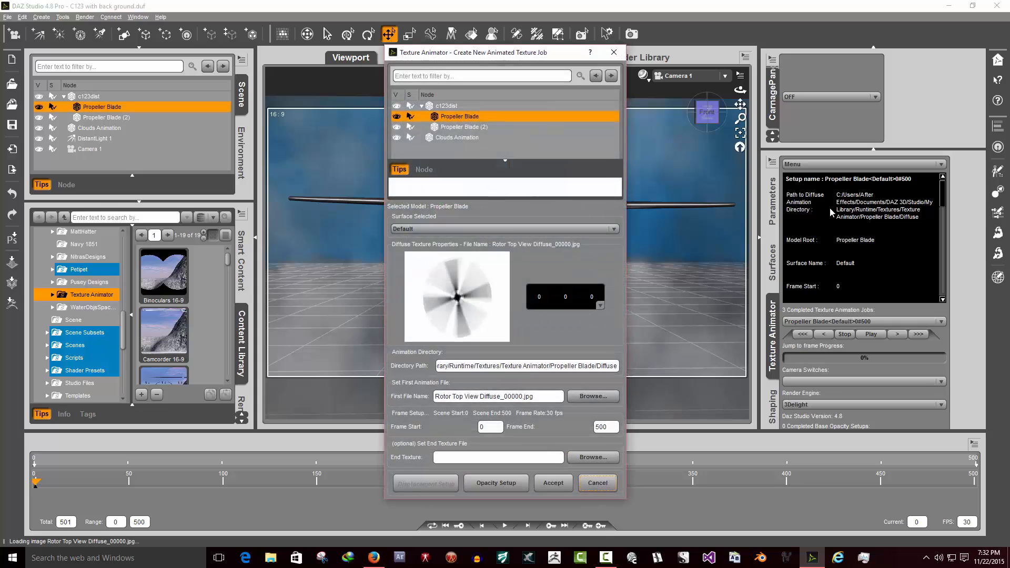
left_click(601, 398)
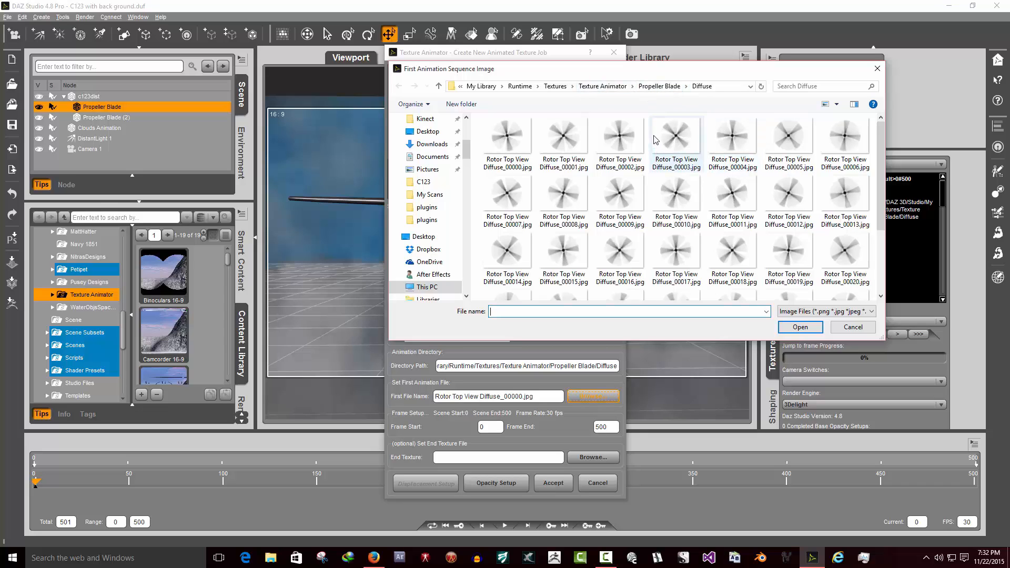
left_click(608, 87)
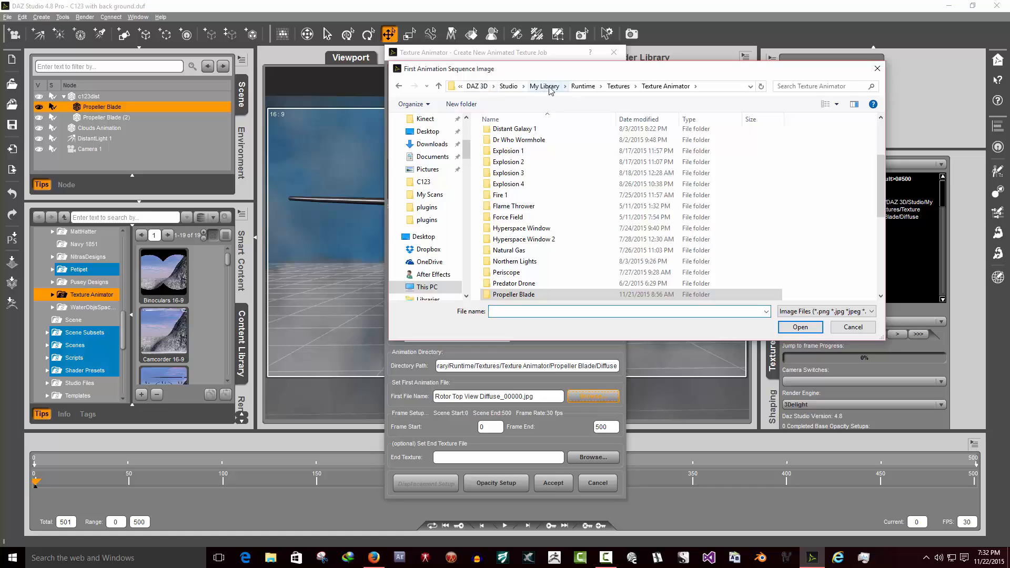
left_click(854, 327)
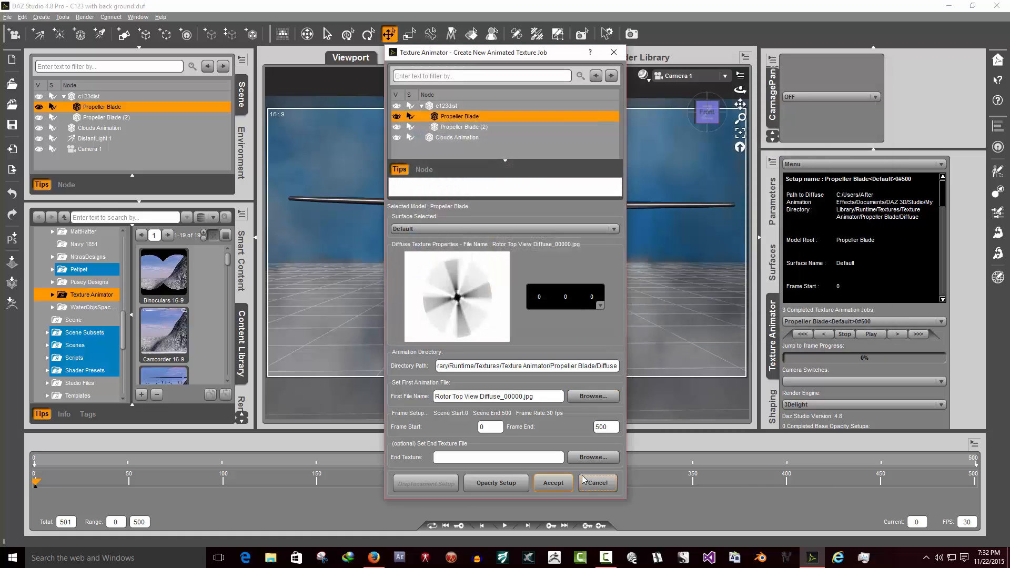
left_click(589, 483)
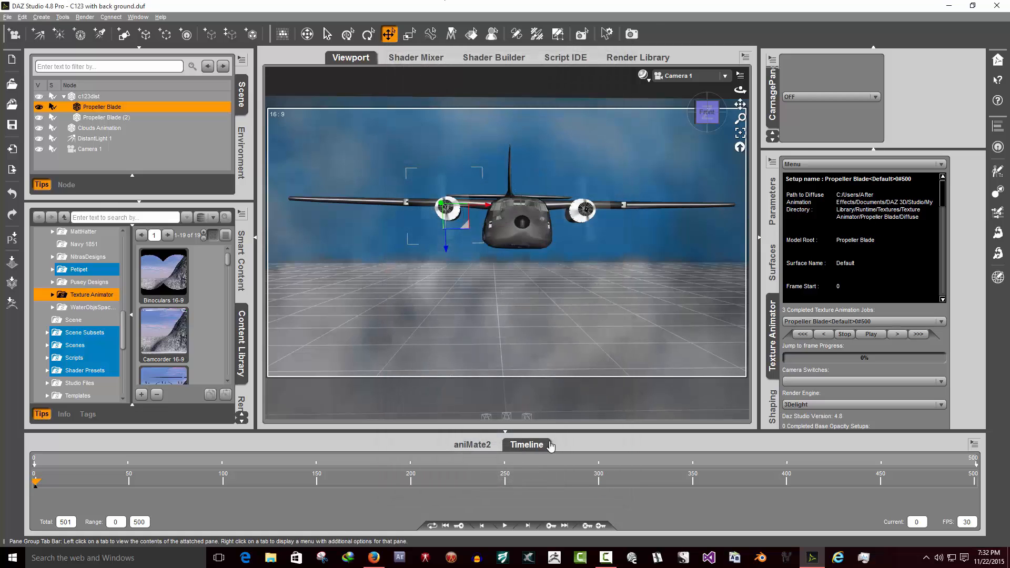
- Open File Explorer and browse to the Documents > DAZ 3D > Studio folder, selecting My Library
left_click(271, 558)
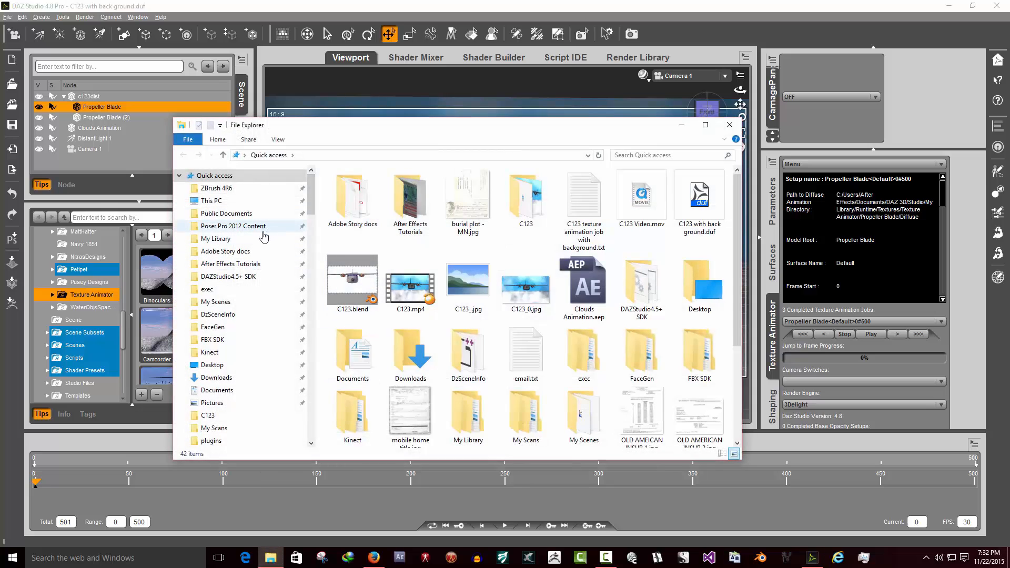
scroll(264, 242, "down", 7)
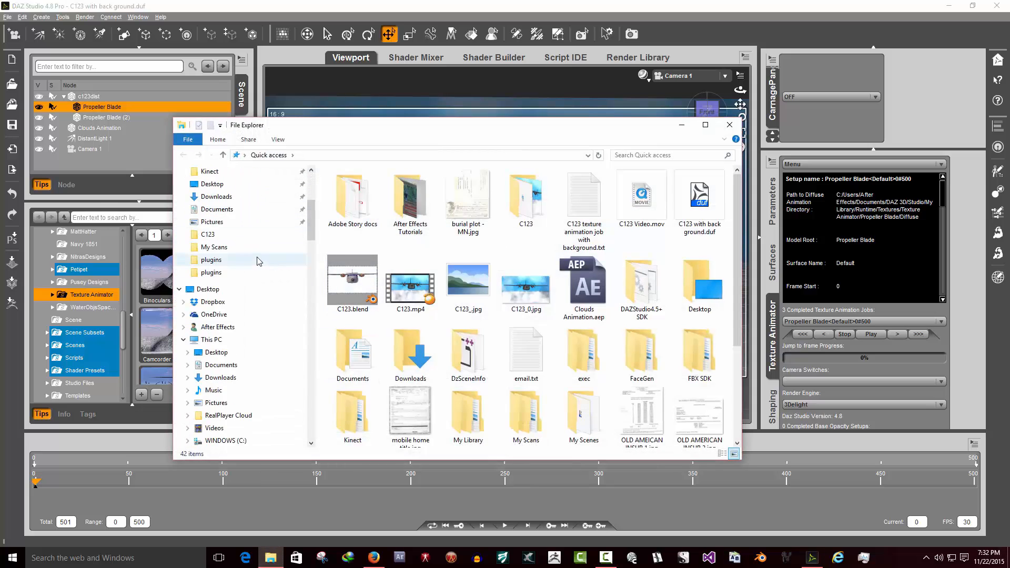
scroll(257, 263, "down", 1)
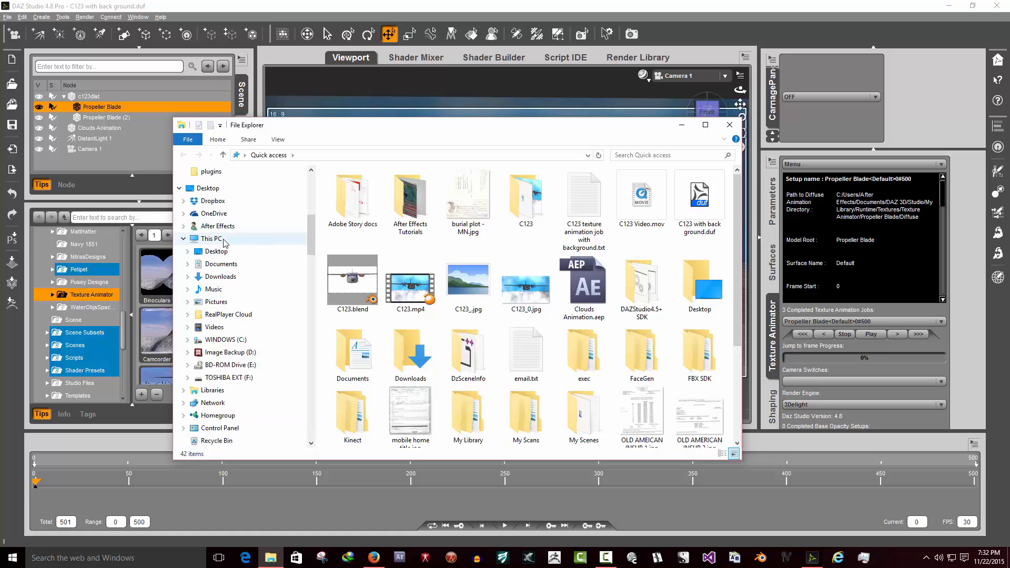
left_click(212, 239)
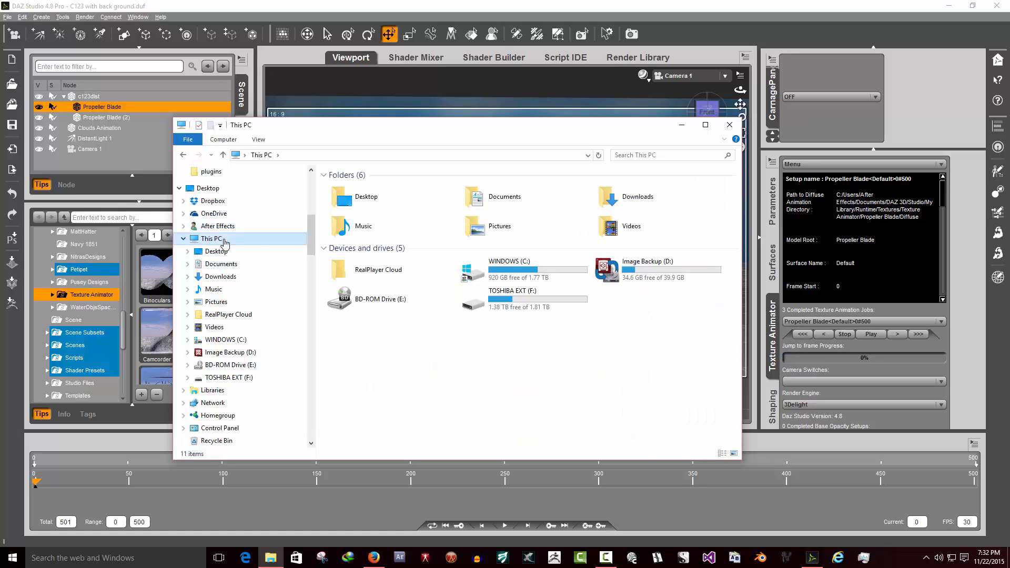
double_click(518, 204)
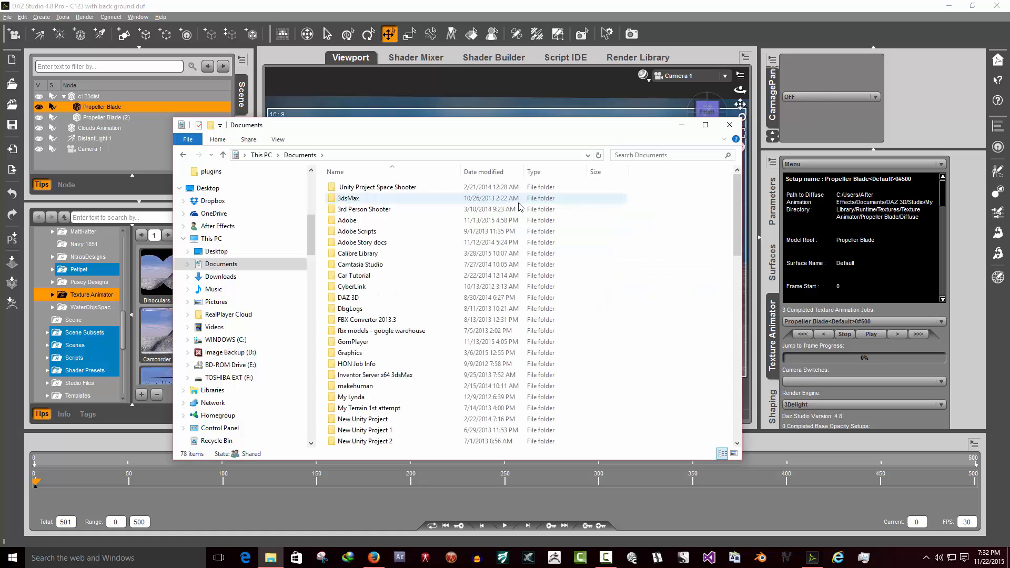
double_click(349, 297)
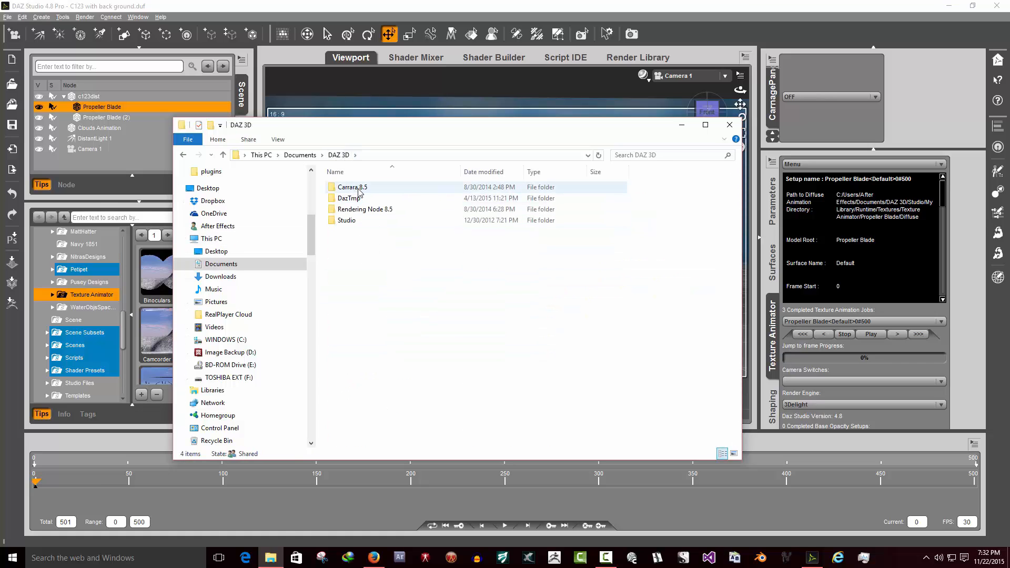
double_click(348, 221)
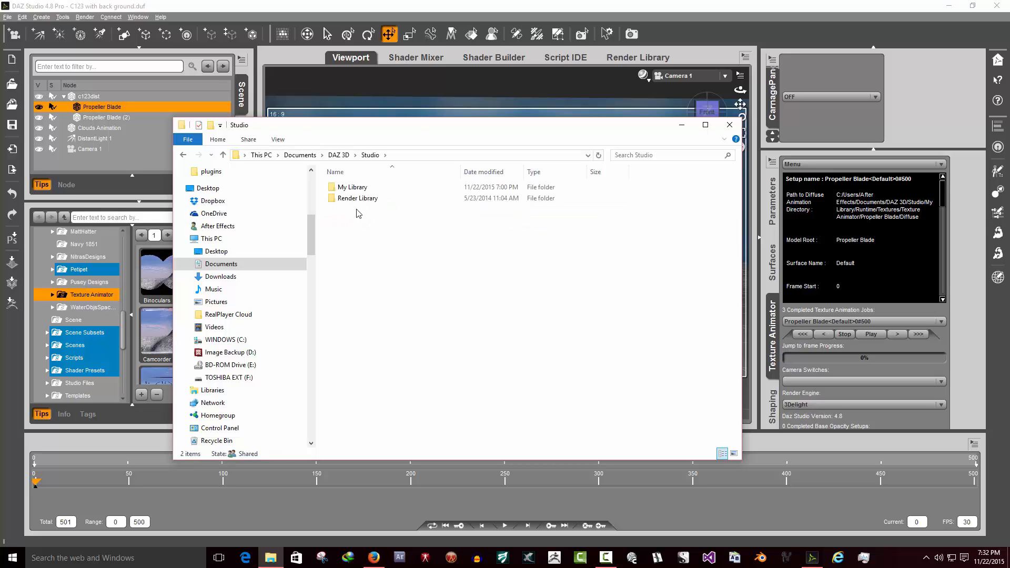
left_click(363, 188)
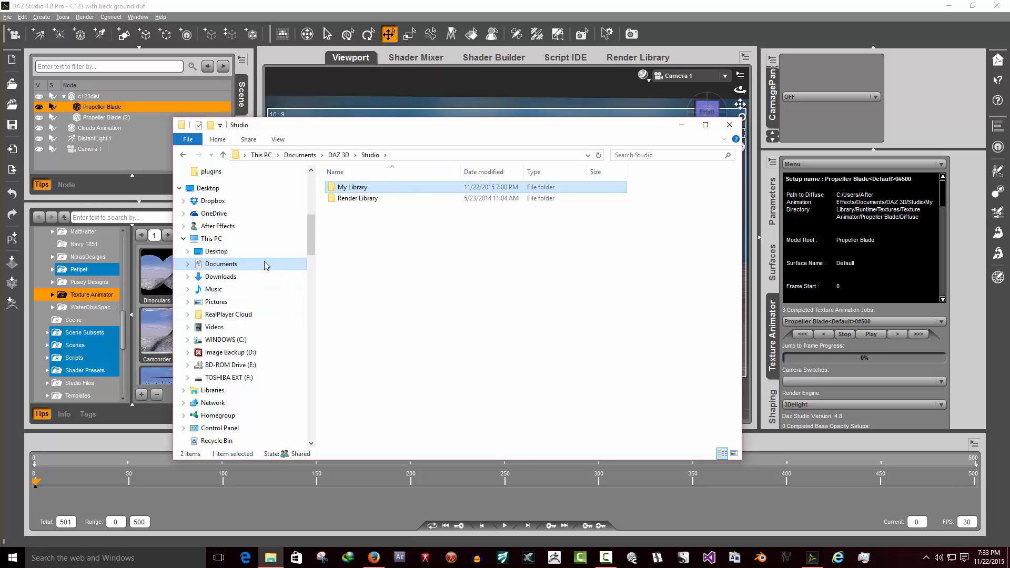
- Browse back through This PC and Documents to the DAZ 3D Studio folders, then minimize File Explorer
left_click(226, 269)
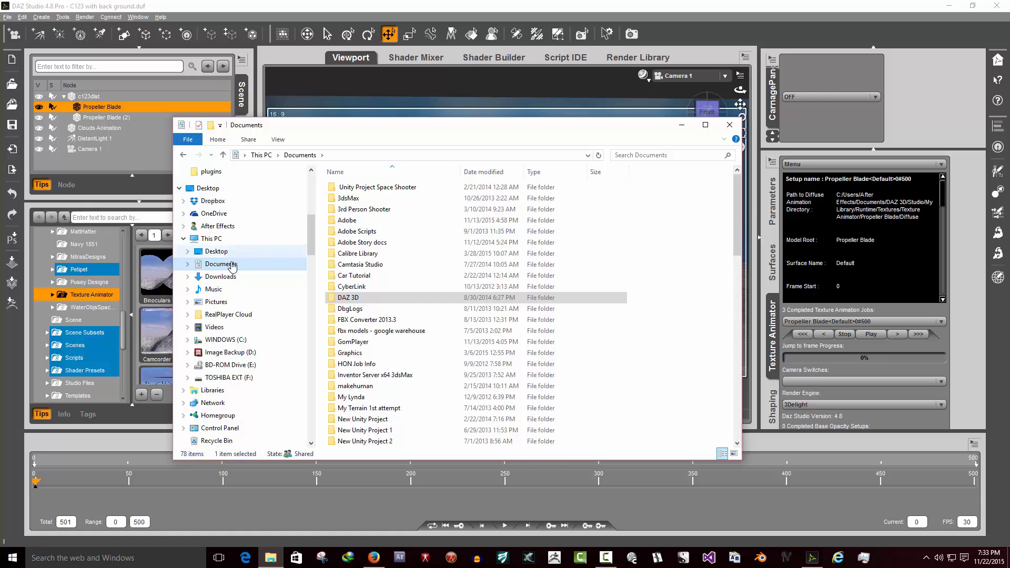
double_click(363, 298)
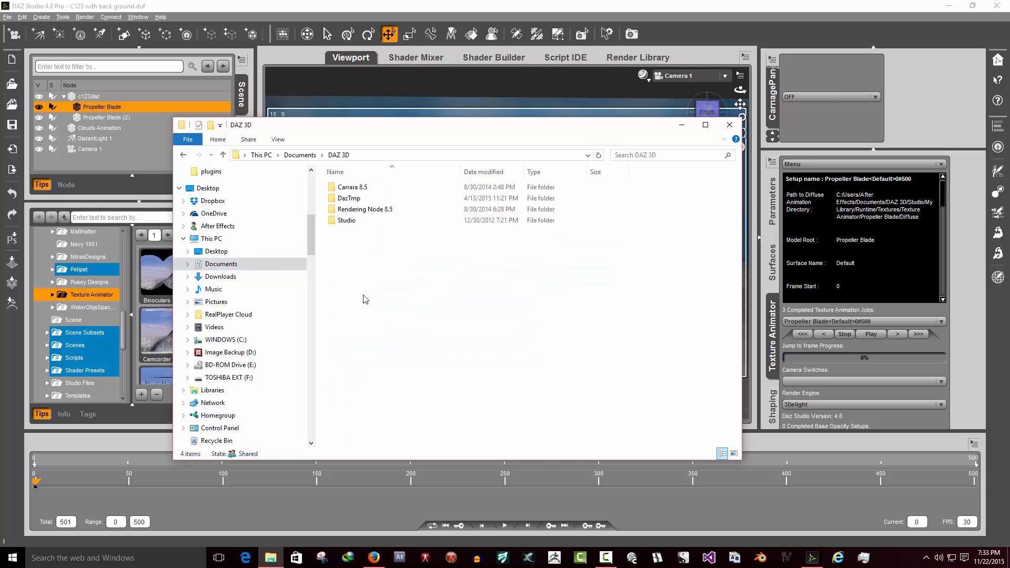
double_click(363, 220)
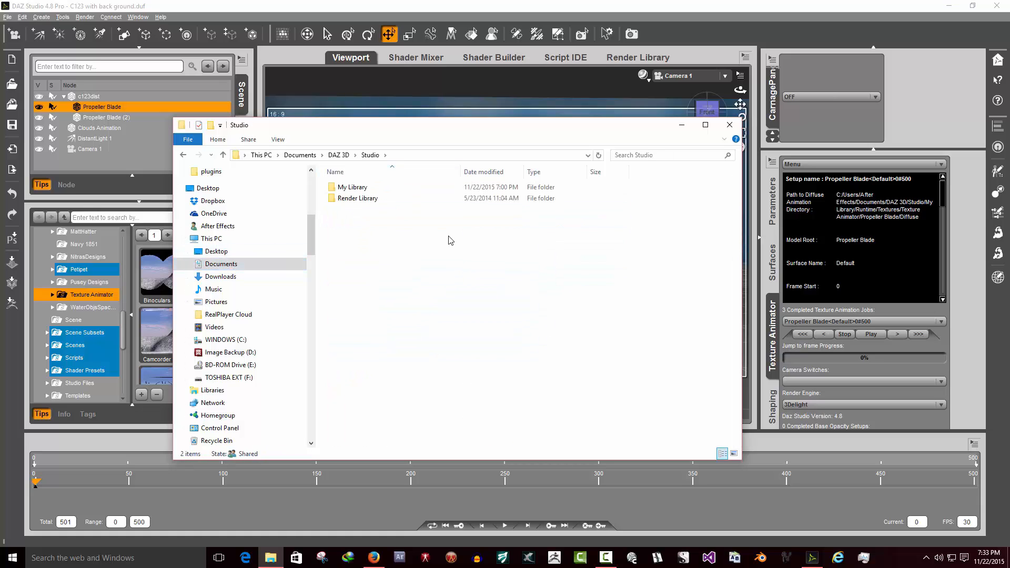
left_click(375, 188)
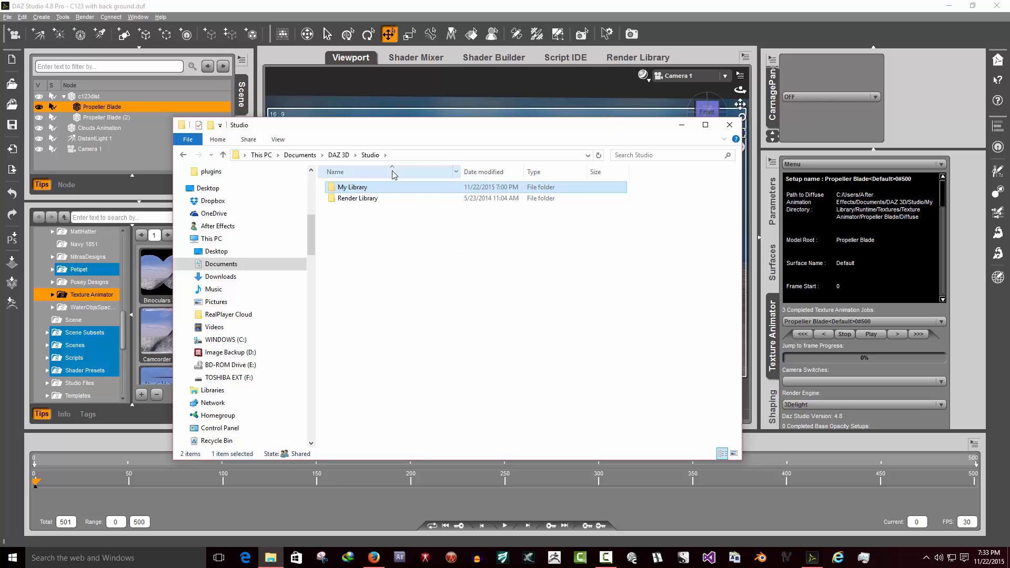
left_click(180, 189)
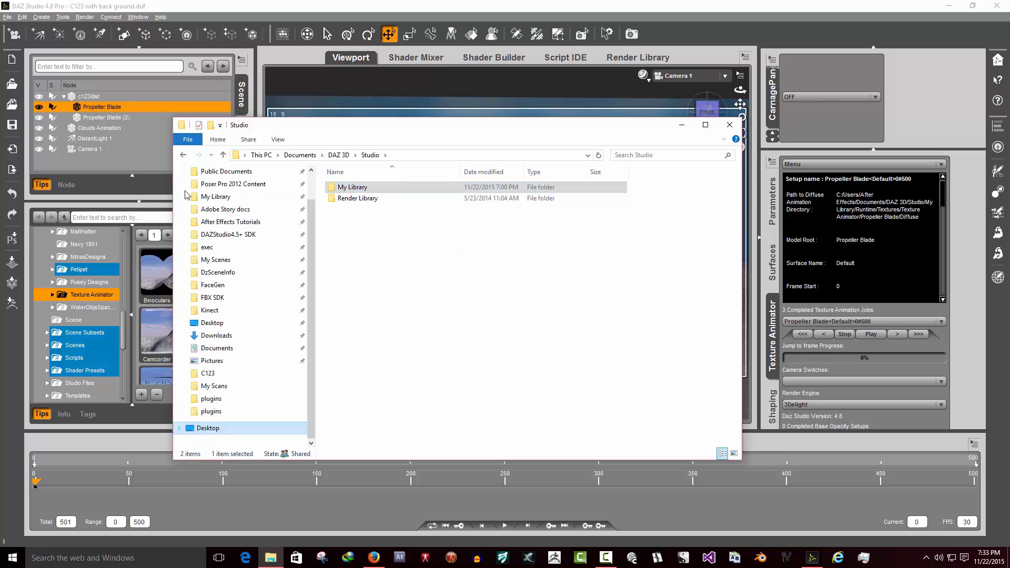
scroll(237, 300, "up", 2)
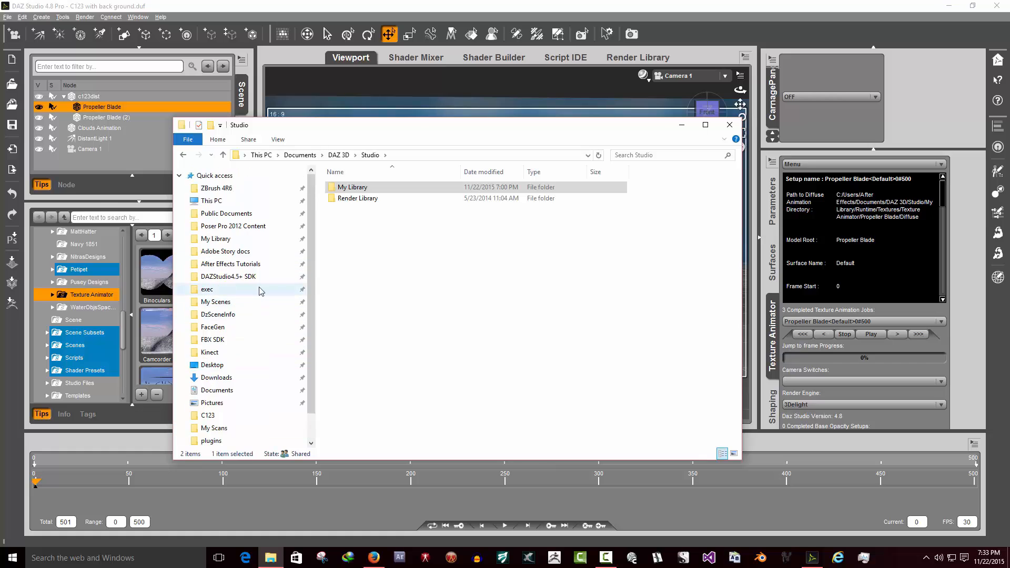
left_click(211, 201)
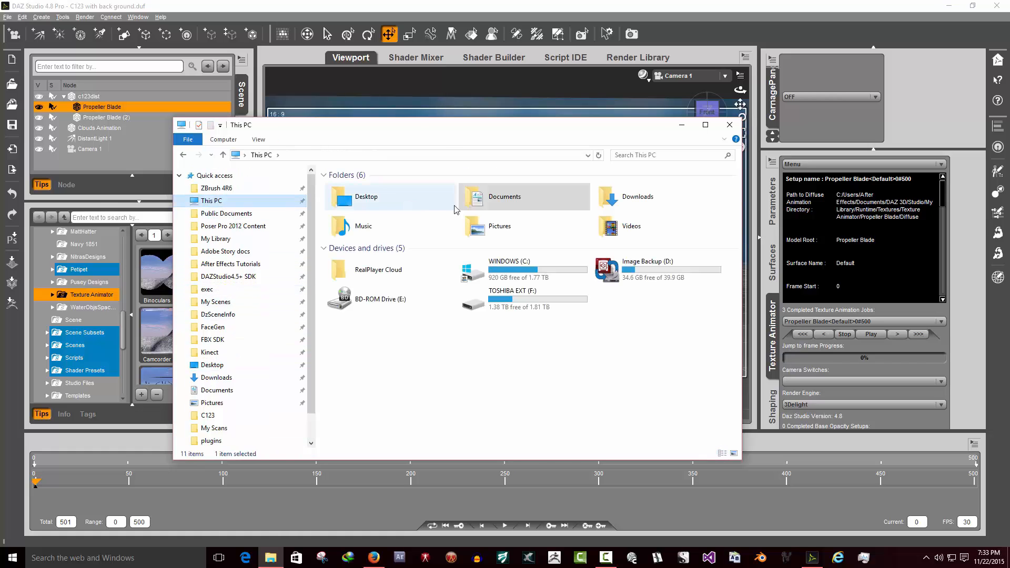
double_click(532, 199)
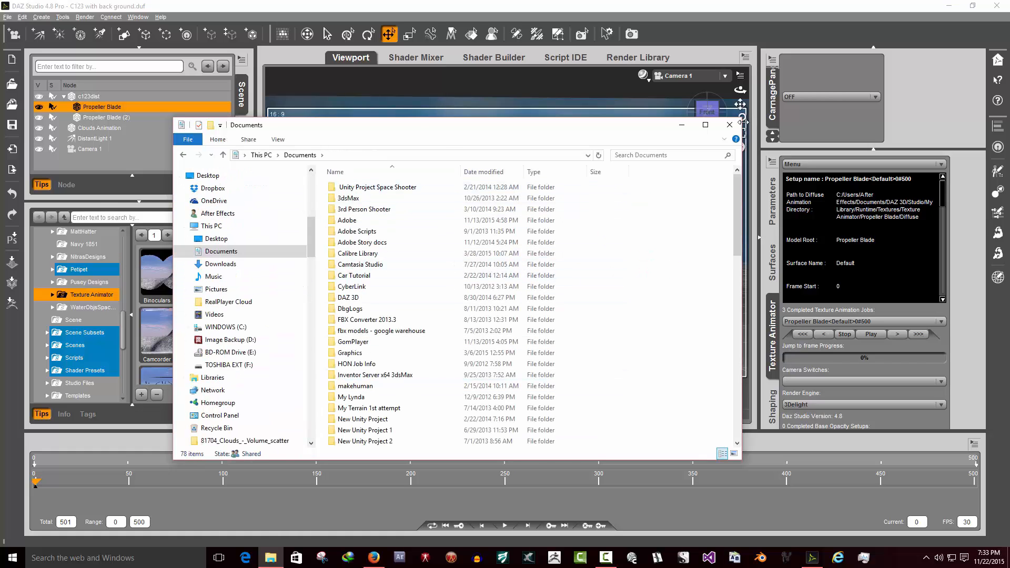
left_click(682, 125)
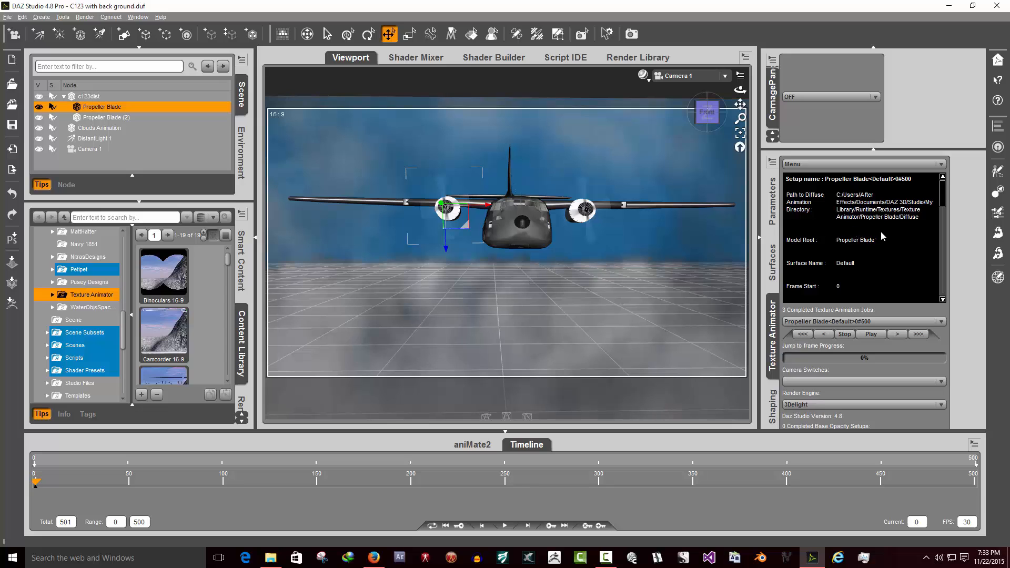
- Play the propeller blade texture animation and stop it
left_click(874, 168)
left_click(982, 178)
left_click(871, 336)
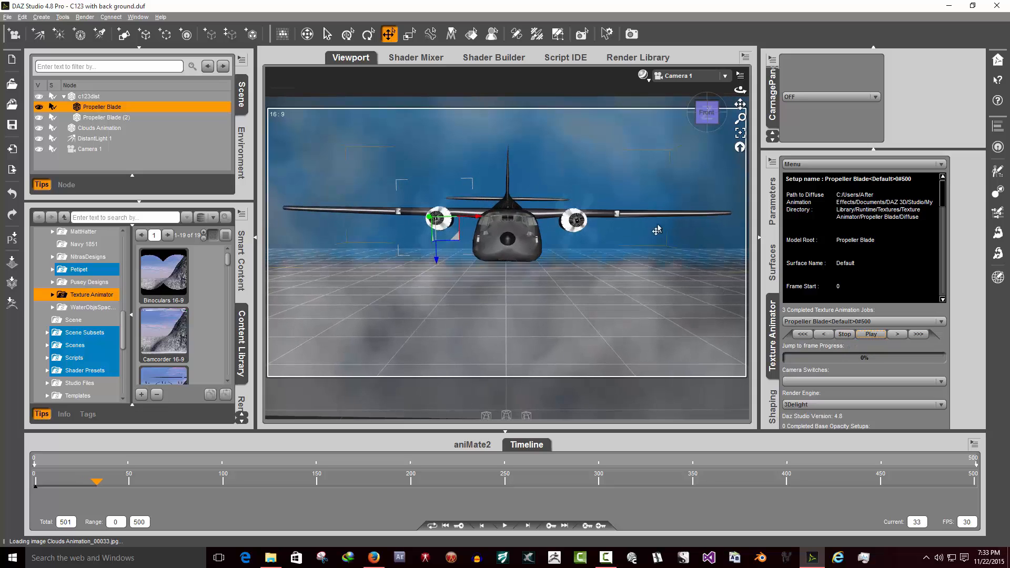
left_click(845, 335)
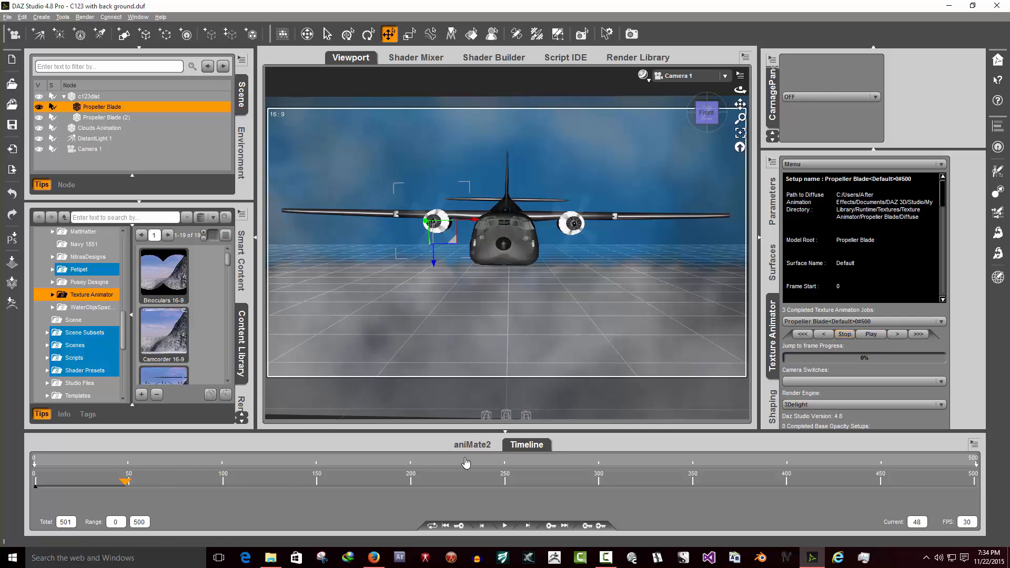
- Examine the animation directory path in the Texture Animator setup information
left_click(768, 279)
left_click(769, 346)
left_click(527, 449)
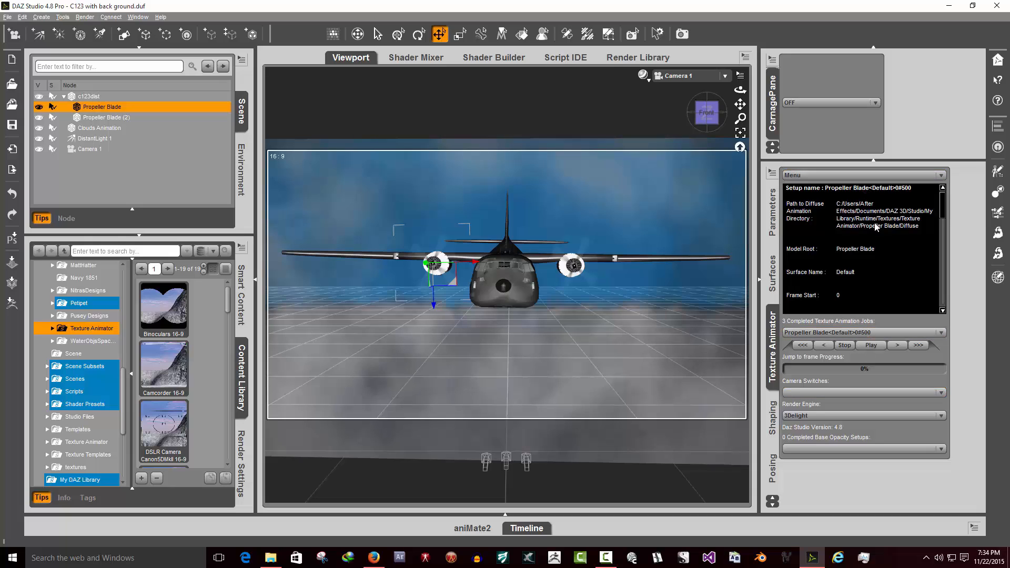
left_click_drag(919, 227, 823, 216)
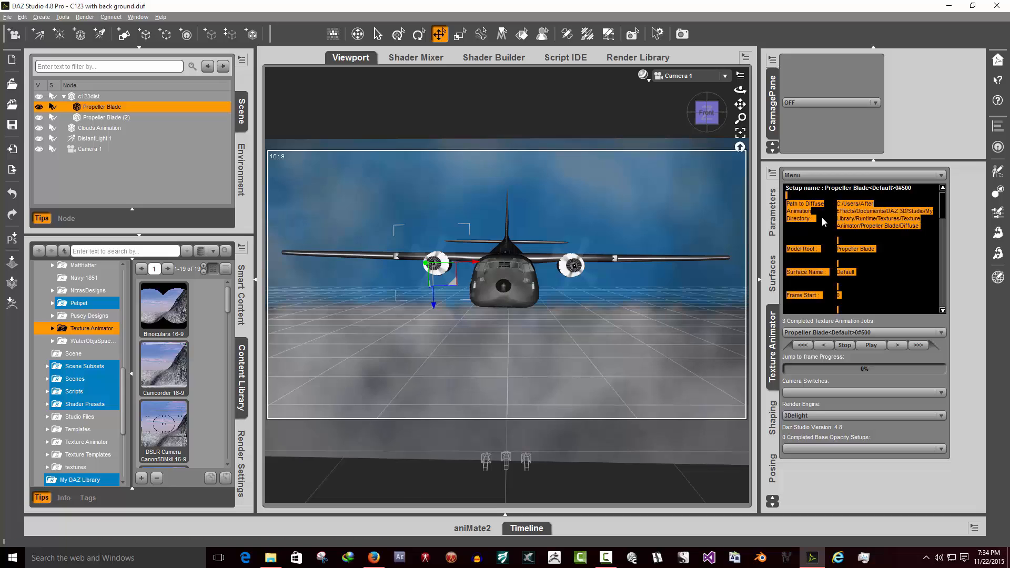
left_click(822, 216)
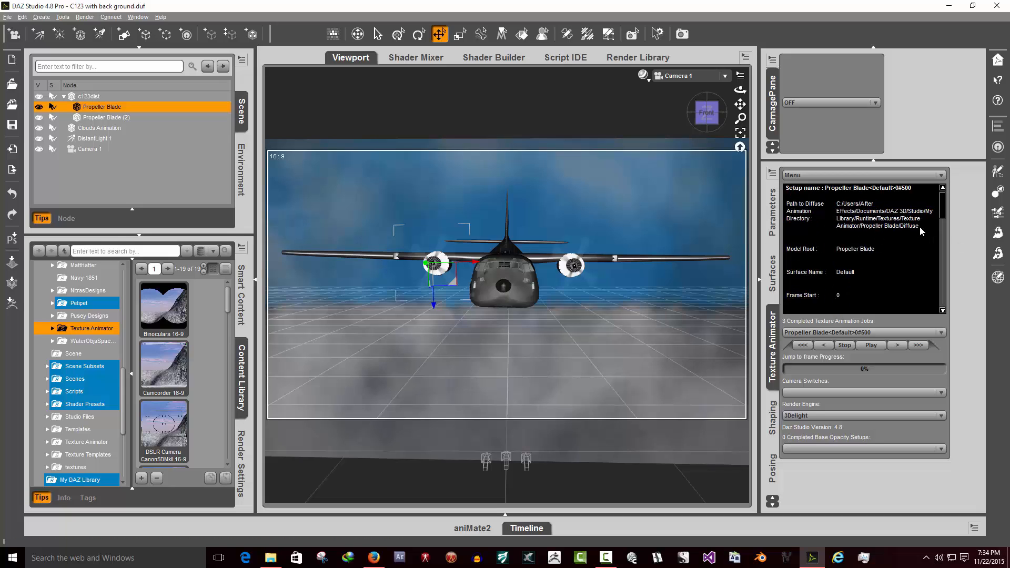
left_click_drag(920, 226, 781, 217)
left_click(848, 245)
left_click(541, 529)
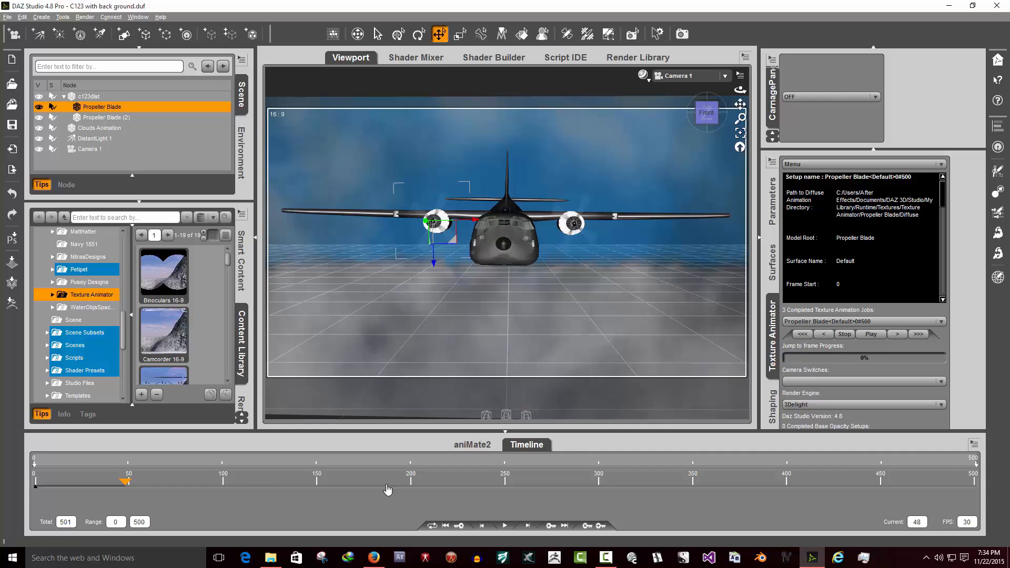
- Move the timeline to an early frame and step the texture animation forward, repeating at a later frame
left_click(64, 491)
left_click(897, 336)
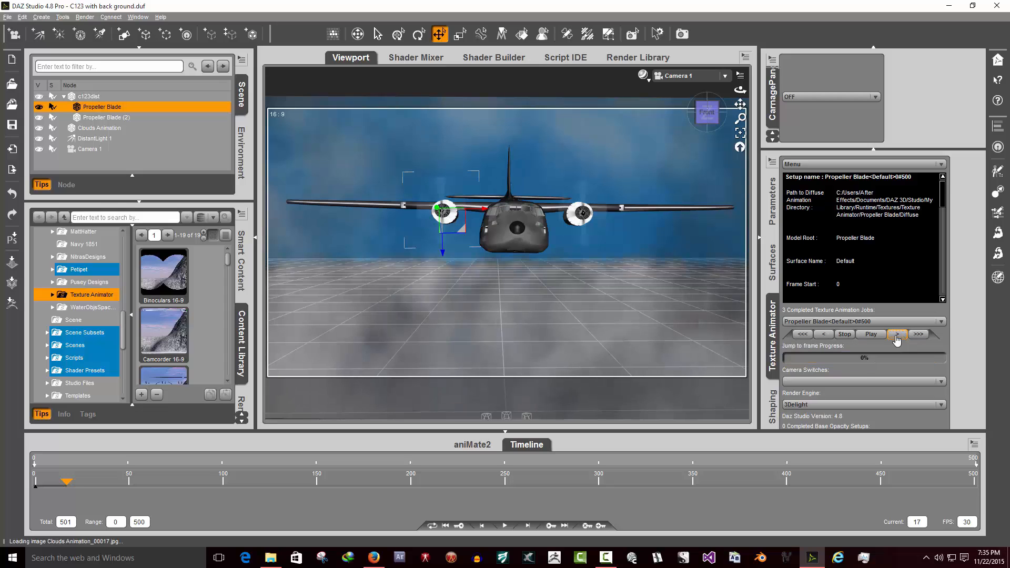
left_click(87, 489)
left_click(899, 336)
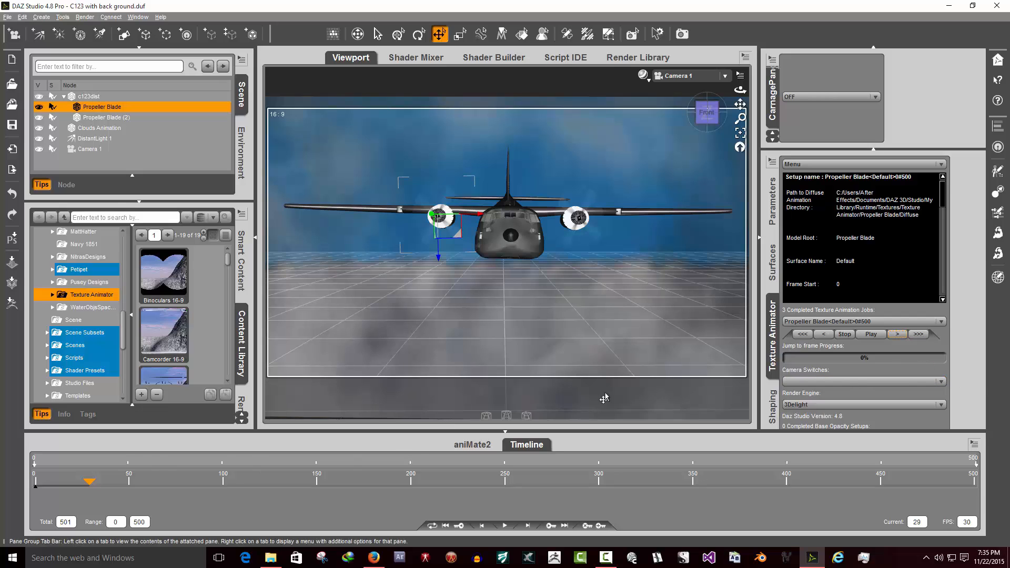
- Select the c123dat aircraft model in the viewport
left_click_drag(919, 216, 836, 195)
left_click(889, 207)
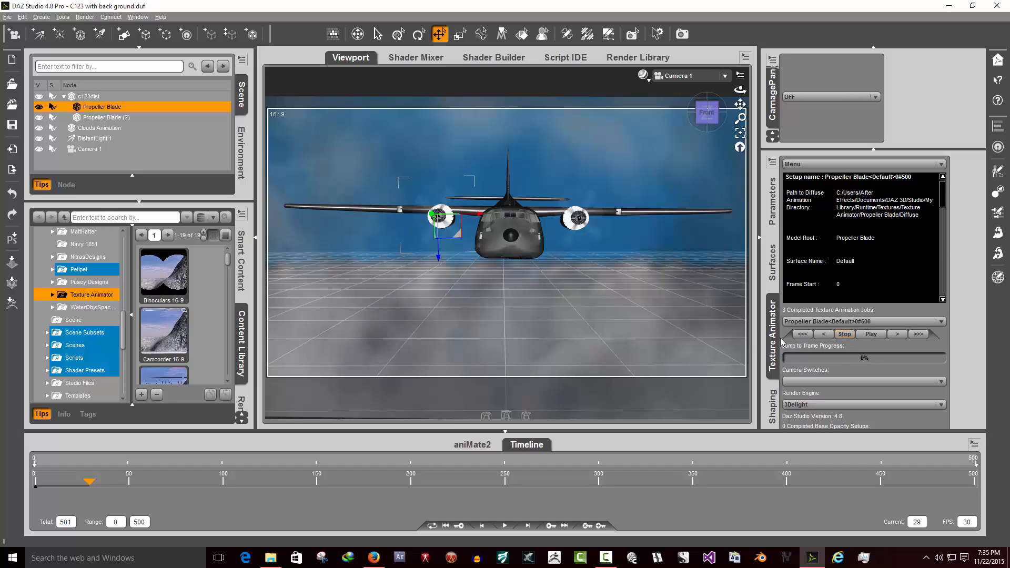
left_click(527, 447)
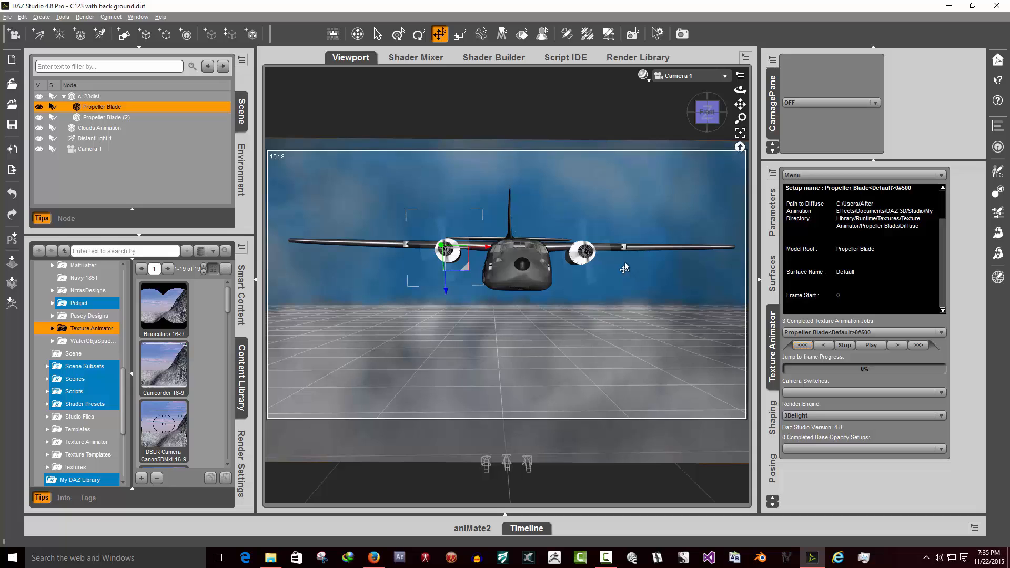
left_click(525, 270)
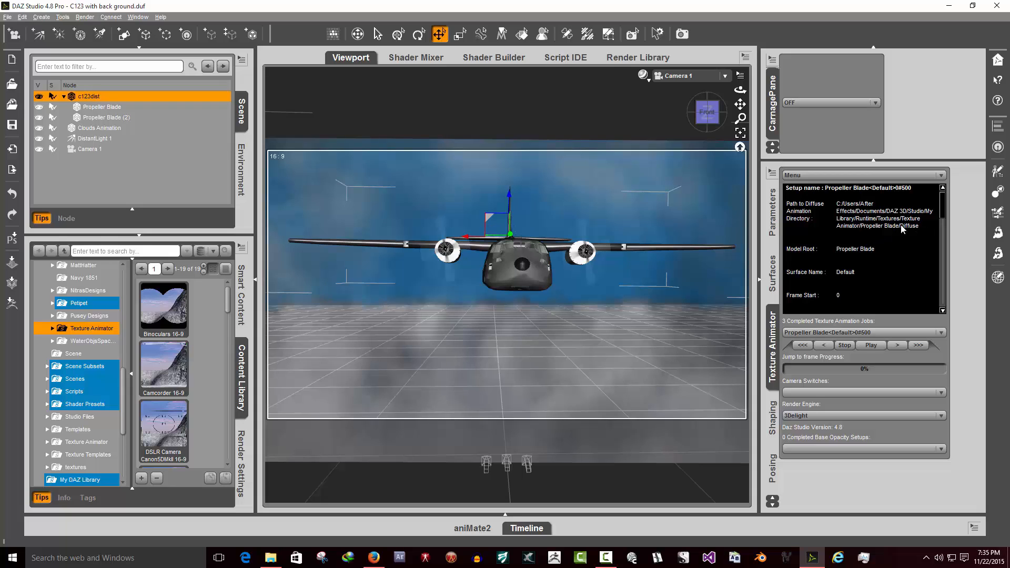
- Highlight the animation directory path text in the setup information repeatedly, then stop the texture animation
left_click_drag(902, 228, 833, 217)
left_click(862, 218)
left_click_drag(927, 227, 819, 213)
left_click(863, 220)
left_click_drag(923, 223, 804, 220)
left_click(889, 232)
left_click(855, 218)
left_click_drag(922, 224, 799, 221)
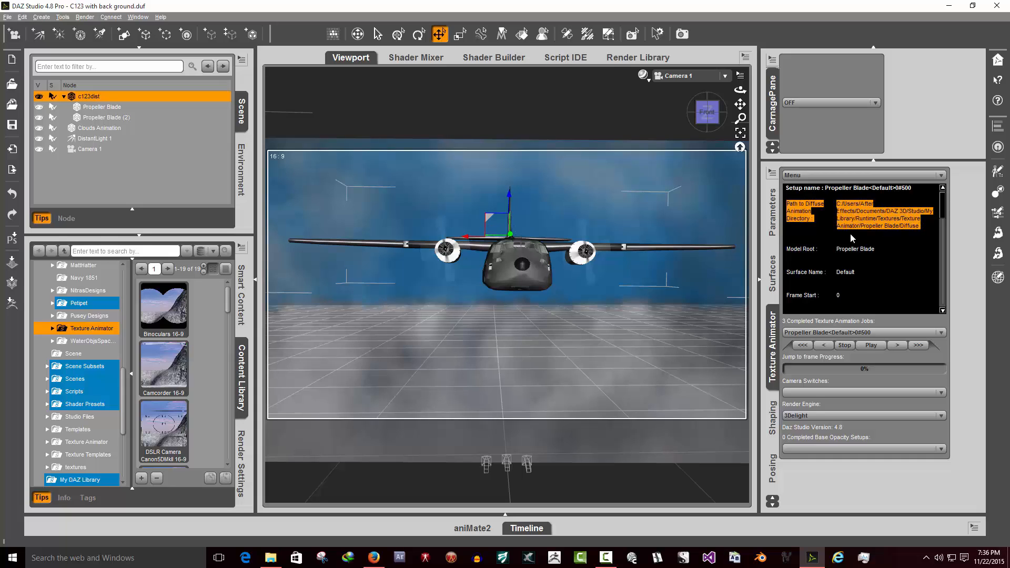
left_click(889, 231)
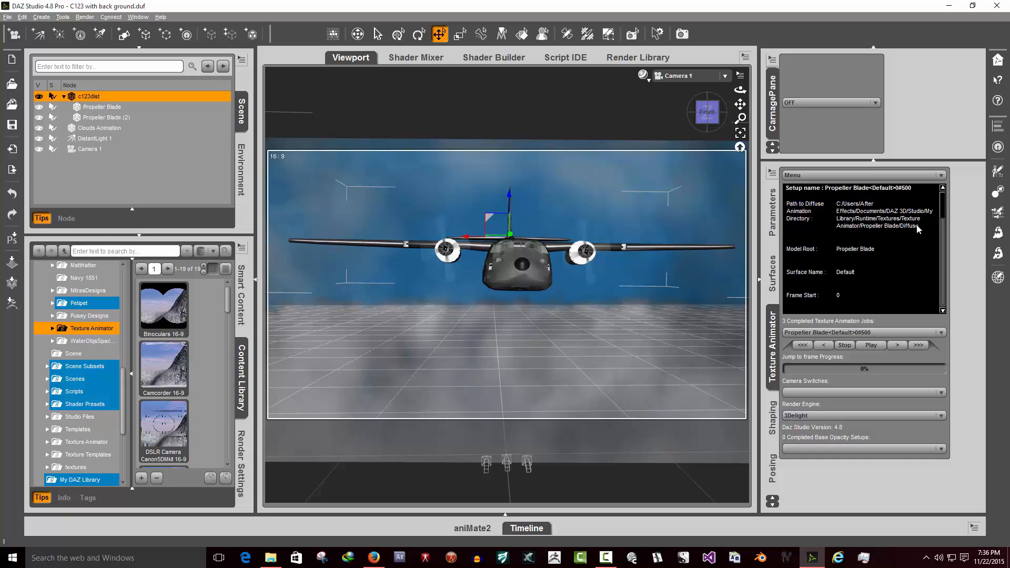
left_click_drag(918, 228, 797, 221)
left_click(857, 227)
left_click_drag(919, 225, 798, 221)
left_click(851, 220)
left_click(844, 345)
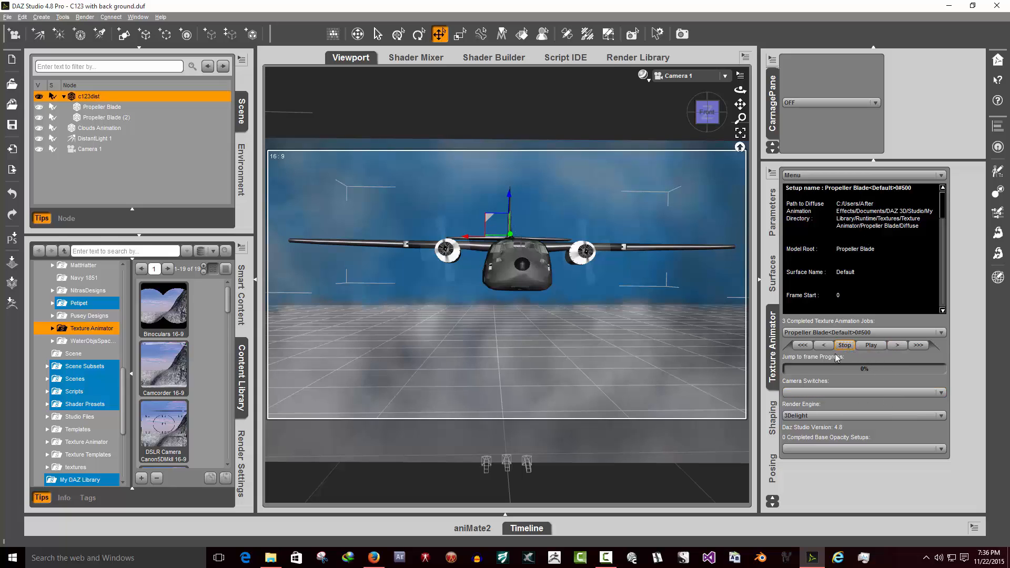